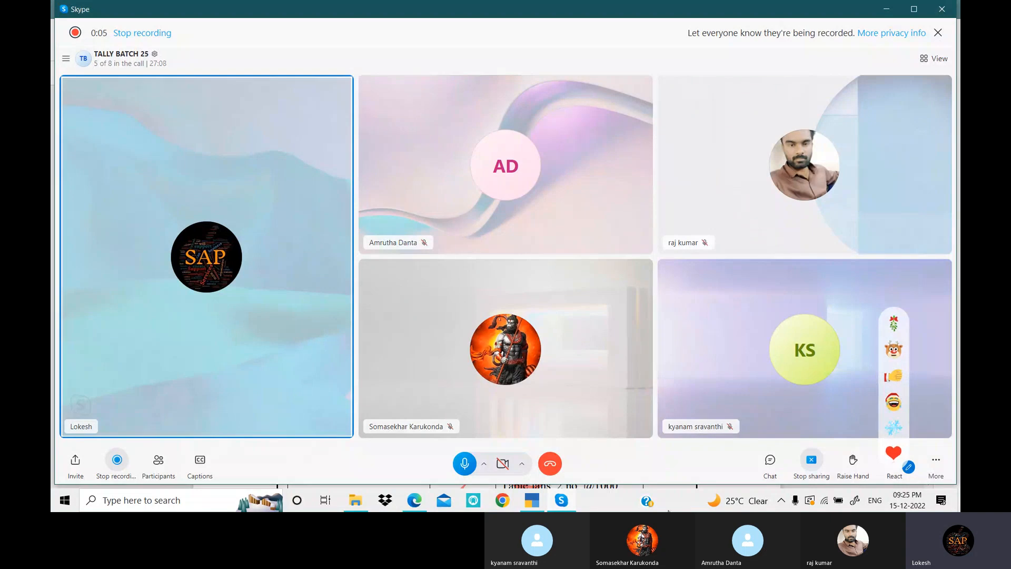
# Step: Switch to TallyPrime, open a new Sales voucher to check its current numbering, and leave without saving
pyautogui.click(537, 501)
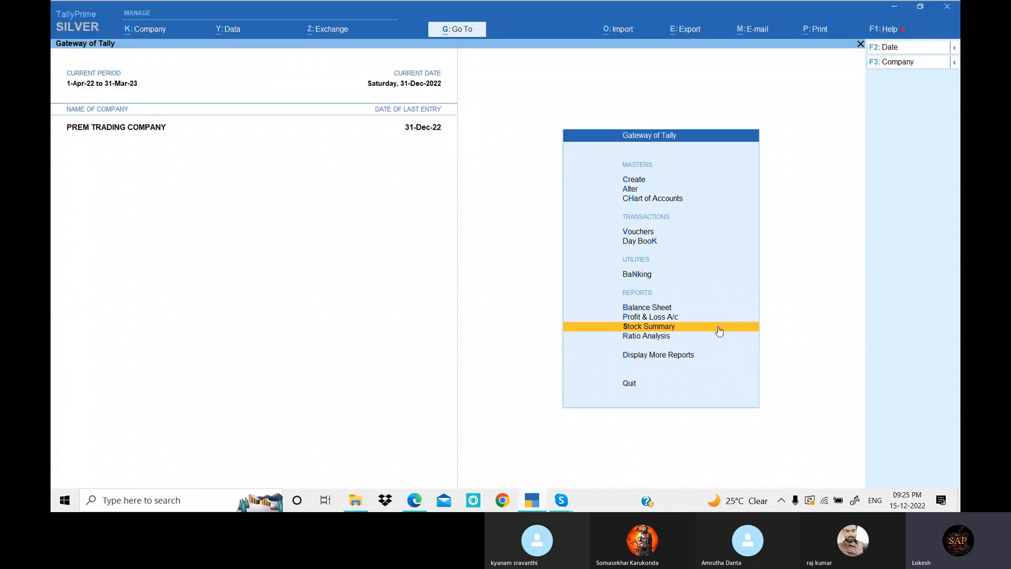
pyautogui.click(639, 233)
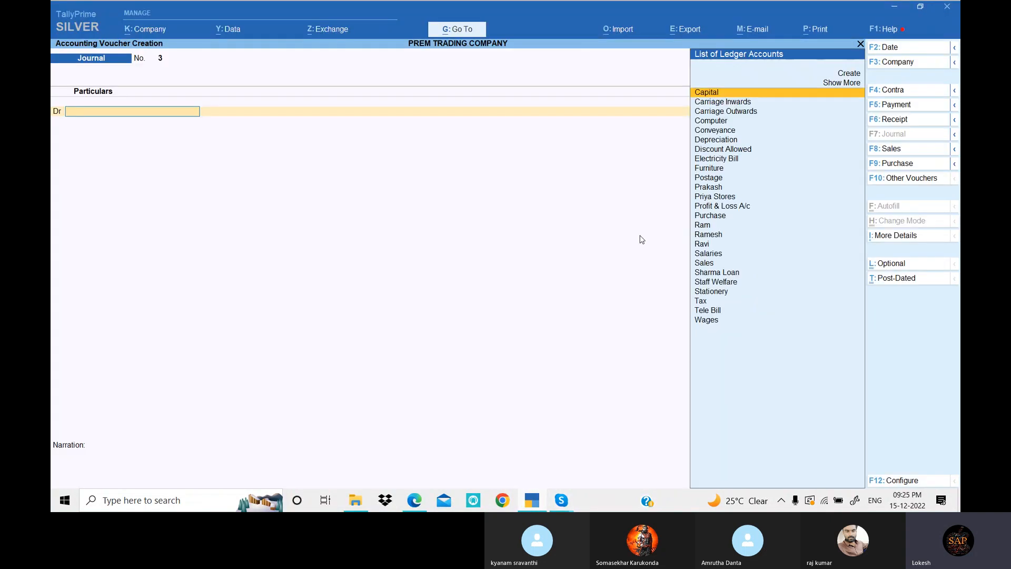
pyautogui.click(903, 149)
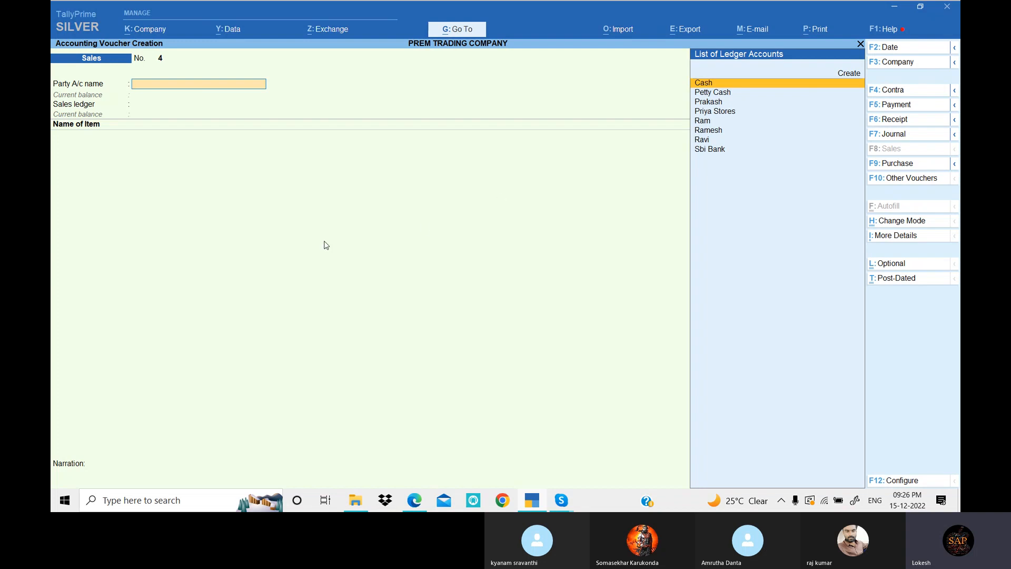
pyautogui.press('Escape')
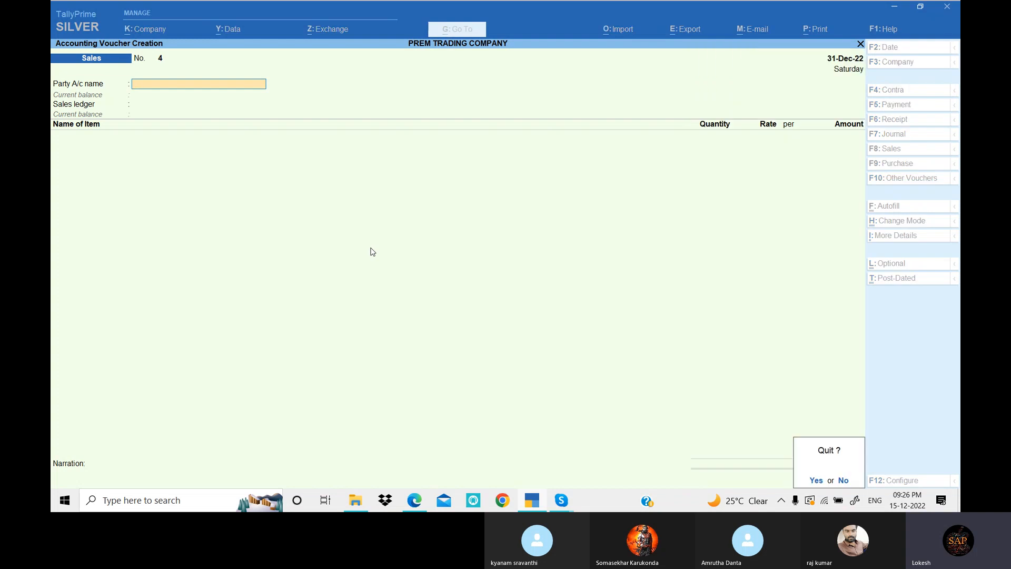
pyautogui.press('y')
# Step: Open the Sales voucher type for alteration from the voucher type masters
pyautogui.press('Up')
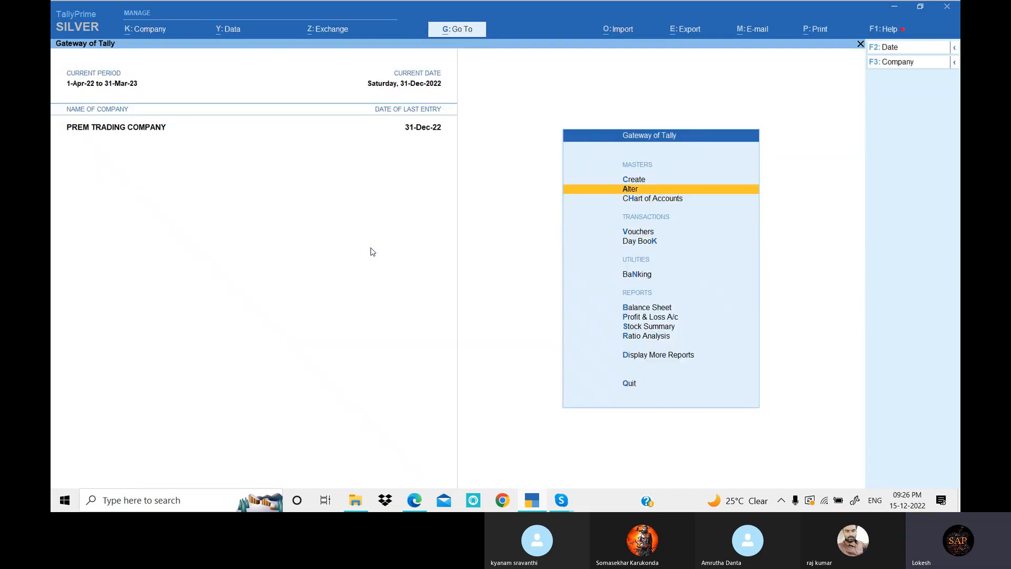
pyautogui.press('Return')
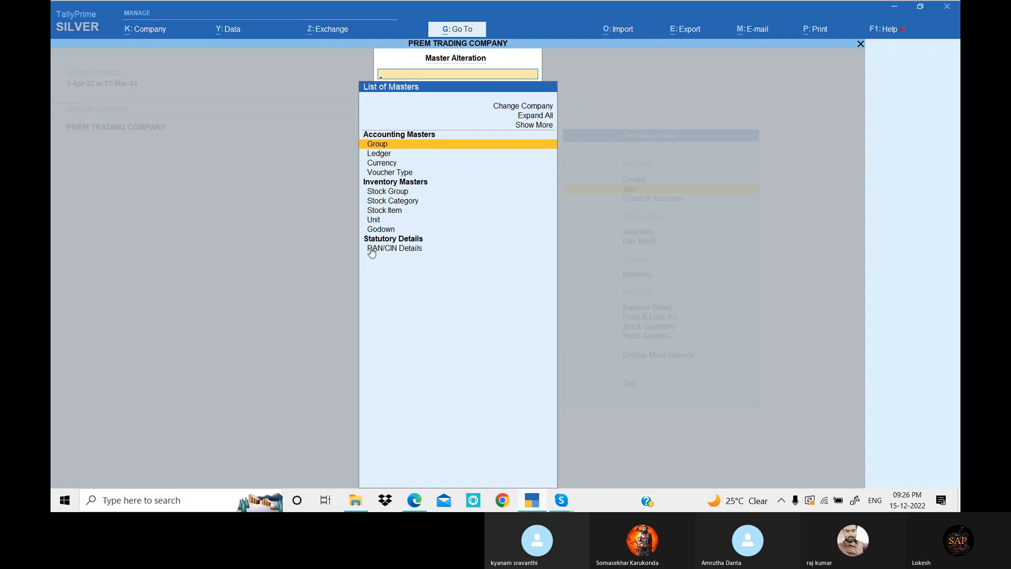
pyautogui.press('Down')
pyautogui.press('Down')
pyautogui.press('Down')
pyautogui.press('Return')
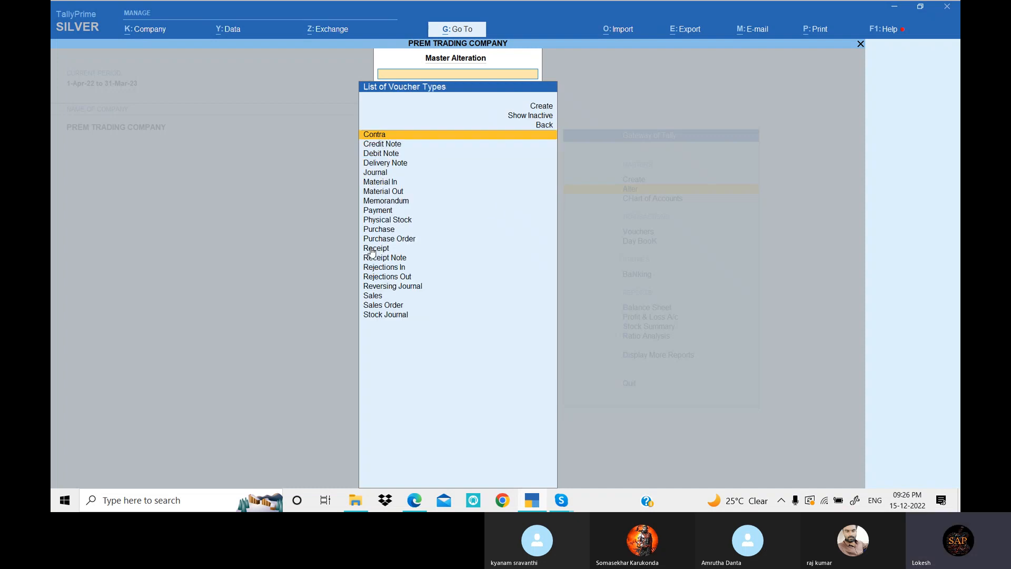
pyautogui.write('Sa')
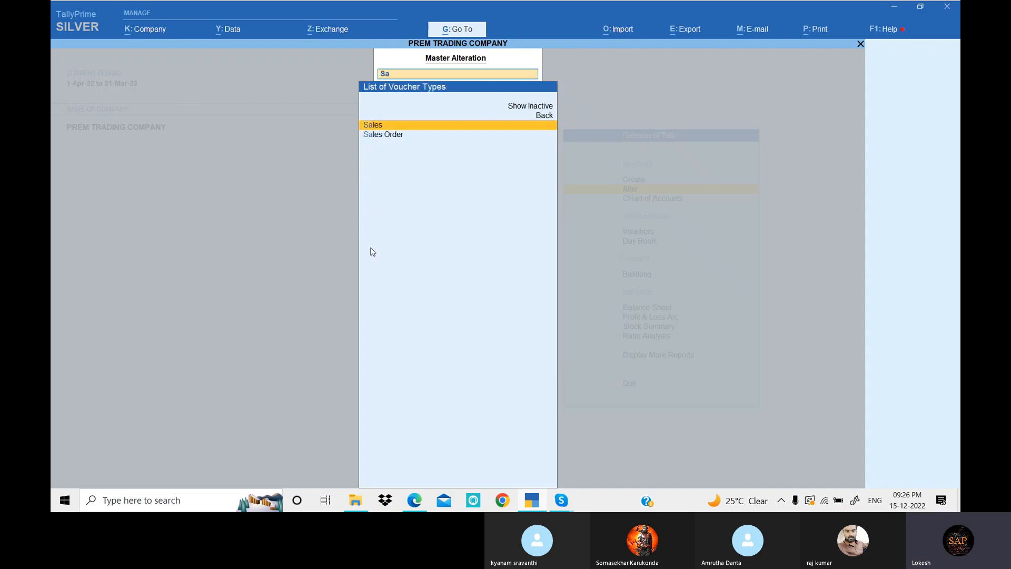
pyautogui.press('Return')
# Step: Enable advanced configuration for the Sales voucher type's automatic numbering, leaving its name and preceding settings as they are
pyautogui.press('Return')
pyautogui.press('Return')
pyautogui.press('Return')
pyautogui.press('Return')
pyautogui.press('Return')
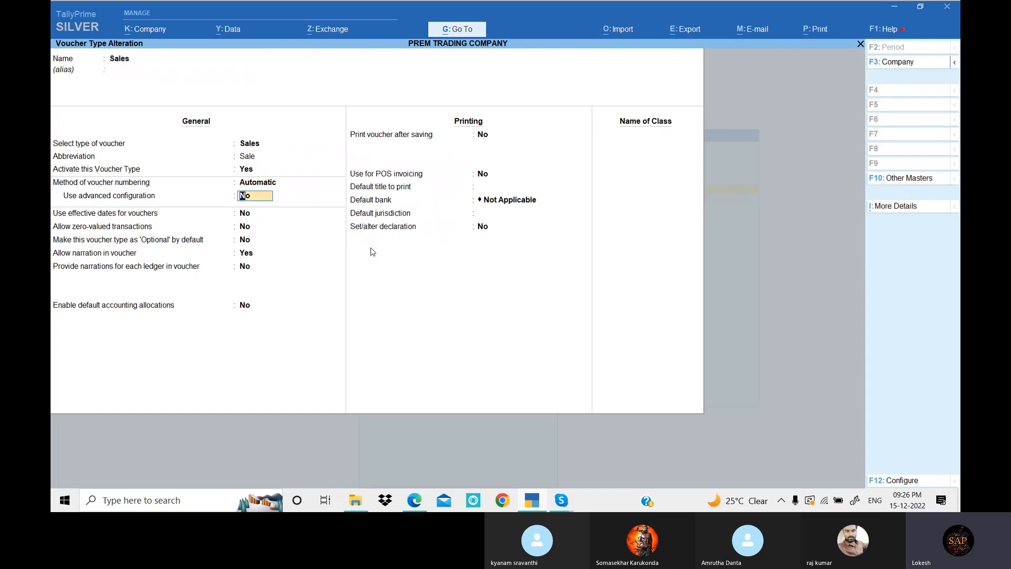
pyautogui.write('y')
pyautogui.press('Return')
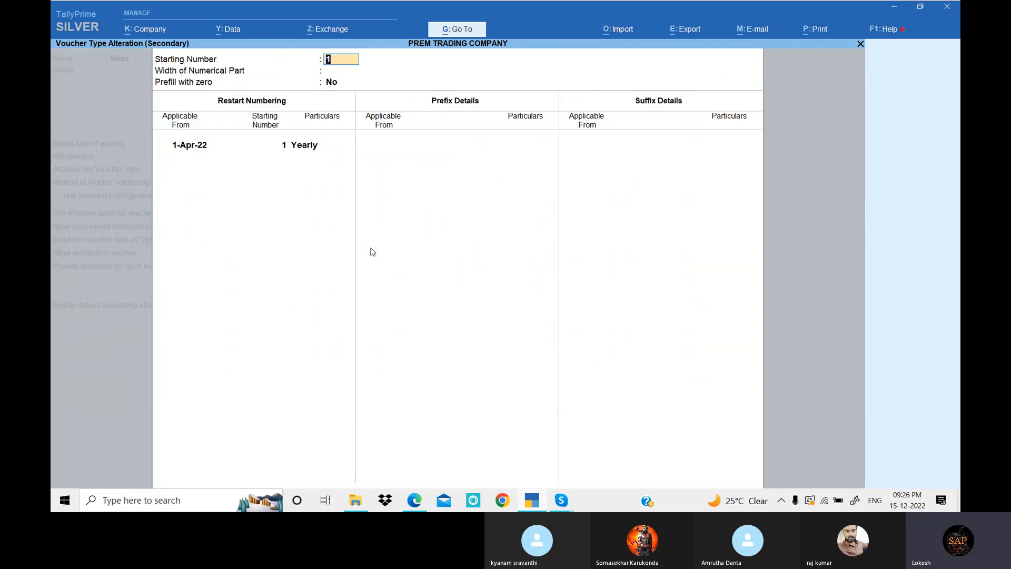
# Step: Set the numerical part's width to 3 with zero prefill, keeping starting number 1 and the yearly restart from 1-Apr-22
pyautogui.press('Return')
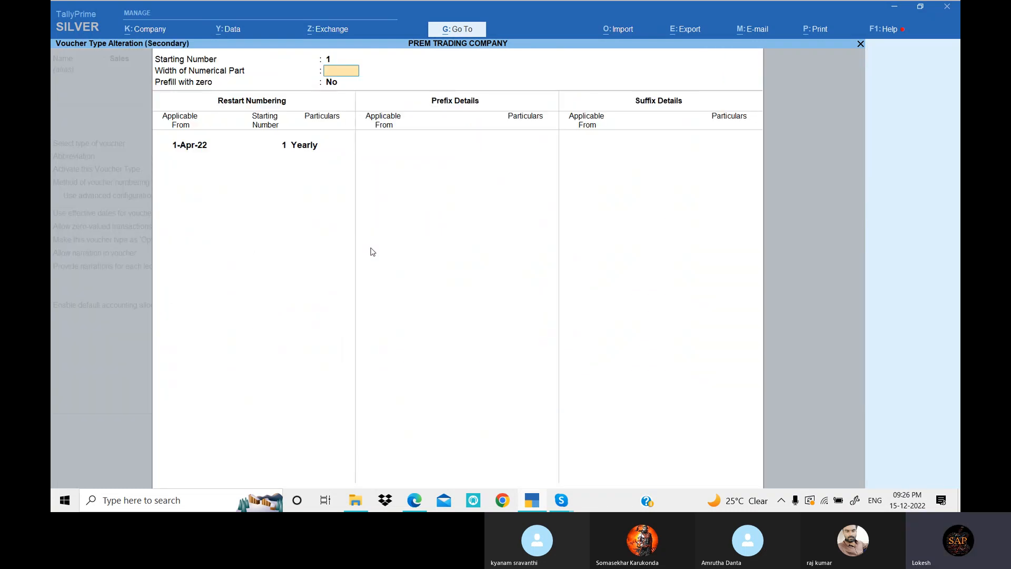
pyautogui.write('3')
pyautogui.press('Return')
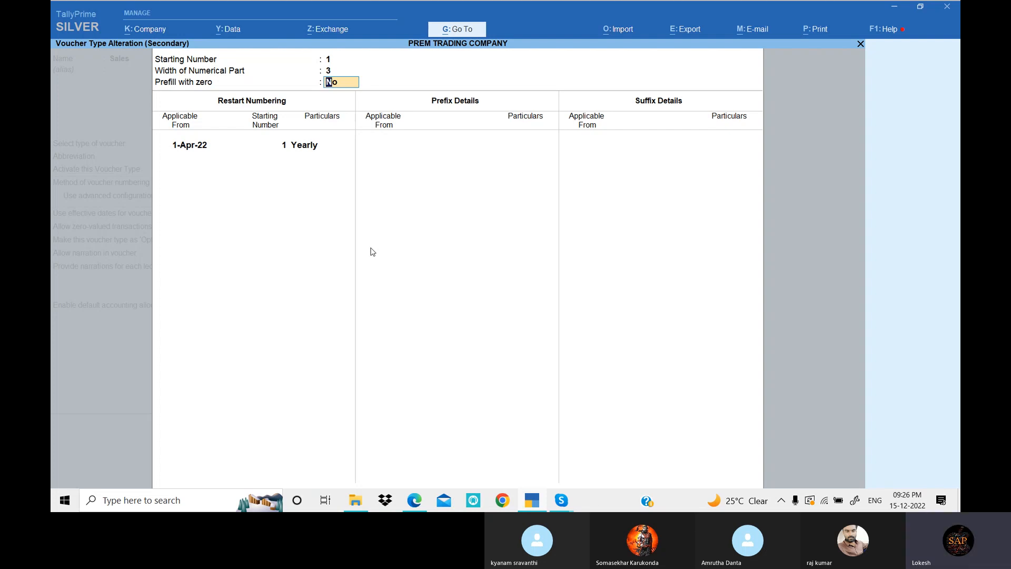
pyautogui.write('y')
pyautogui.press('Return')
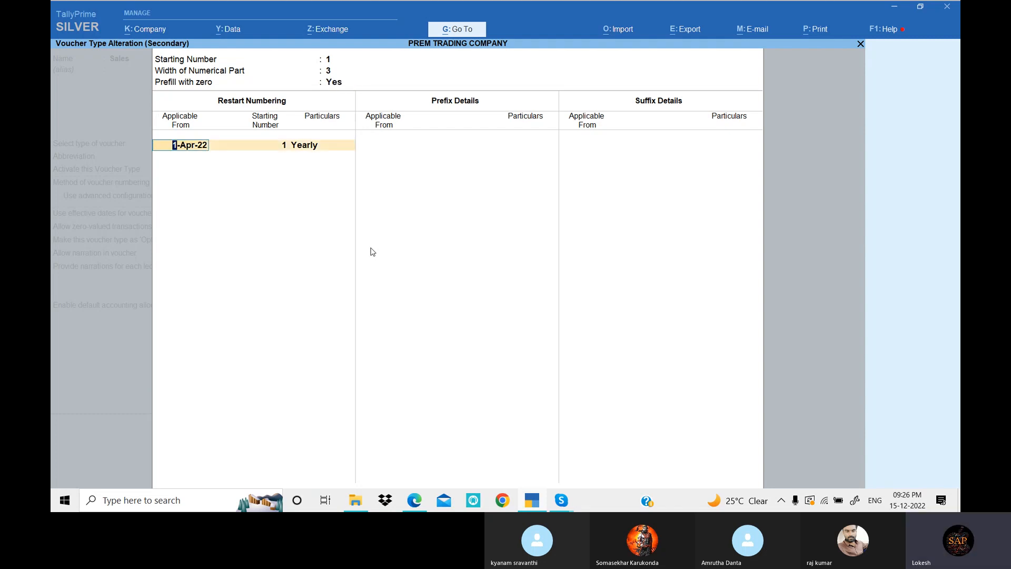
pyautogui.press('Return')
pyautogui.press('Return')
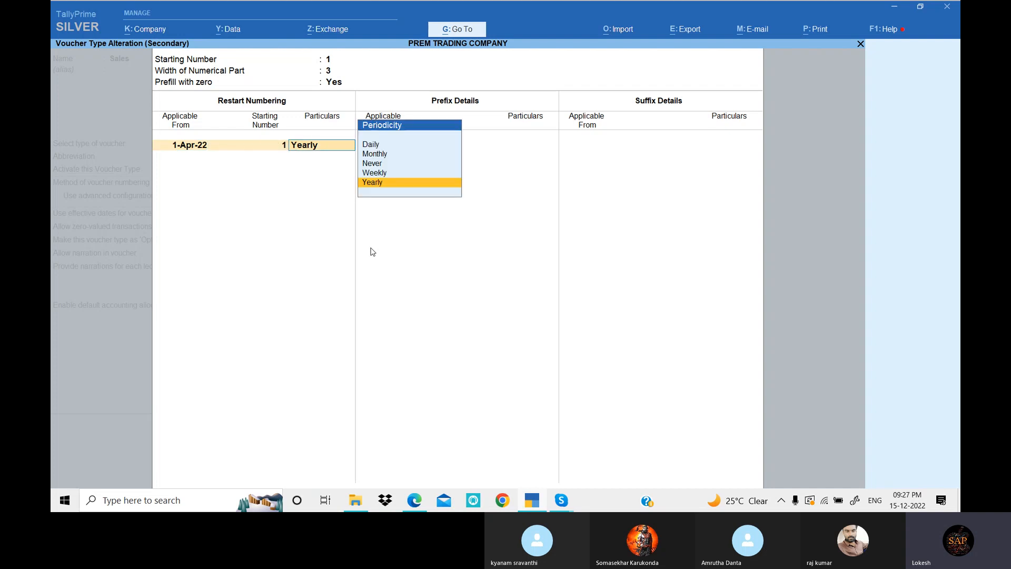
pyautogui.press('Return')
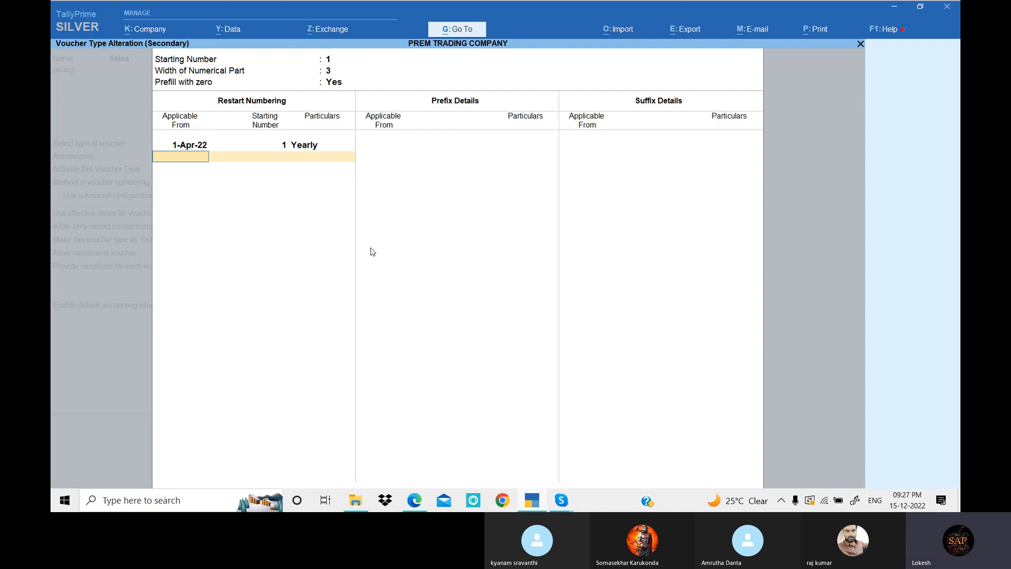
# Step: Add the voucher number prefix PTC\ applicable from 1-Apr-22
pyautogui.press('Return')
pyautogui.write('1-4')
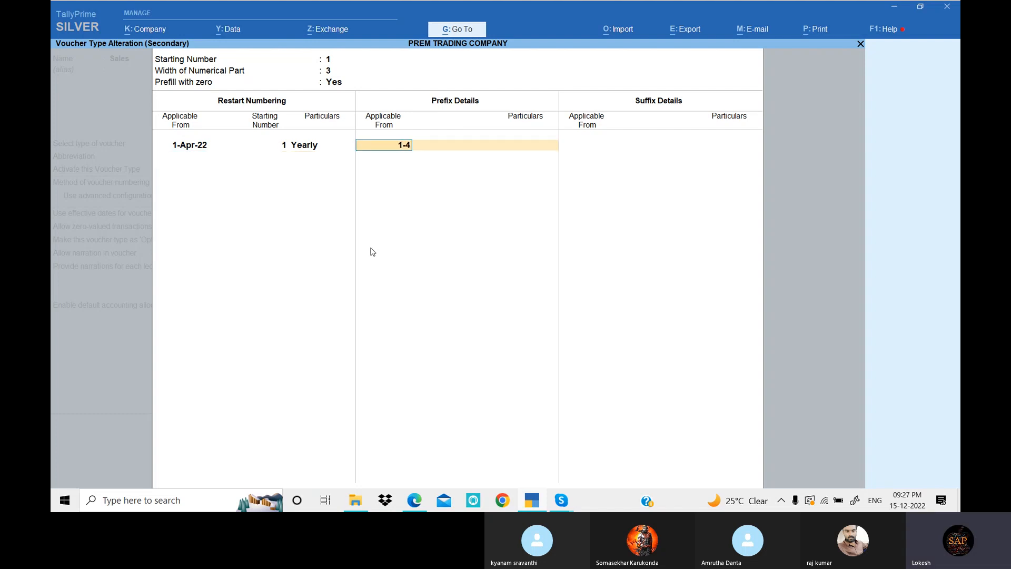
pyautogui.press('Return')
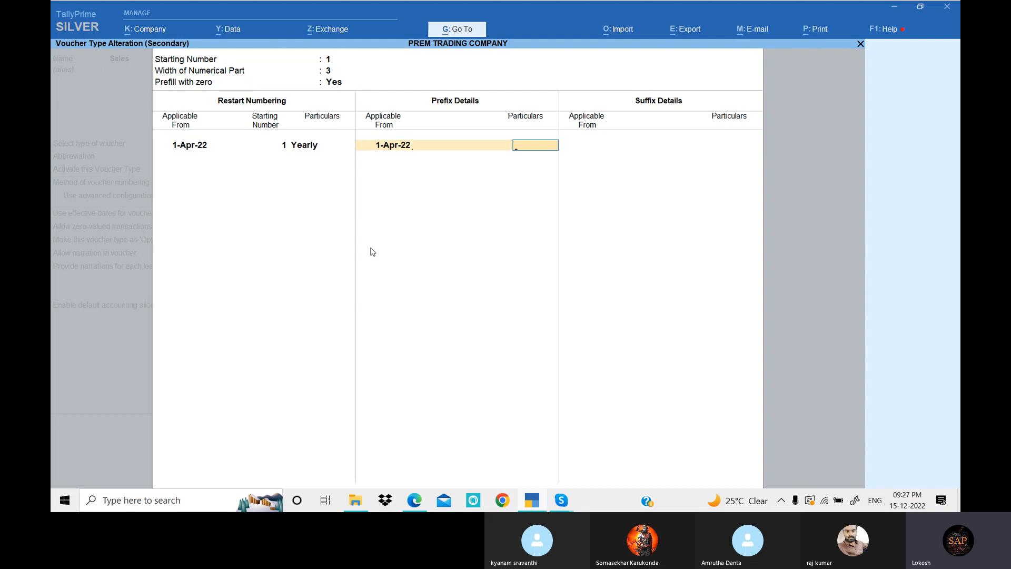
pyautogui.write('\\')
pyautogui.press('BackSpace')
pyautogui.write('Ptc')
pyautogui.press('BackSpace')
pyautogui.press('BackSpace')
pyautogui.press('BackSpace')
pyautogui.write('PTC\\')
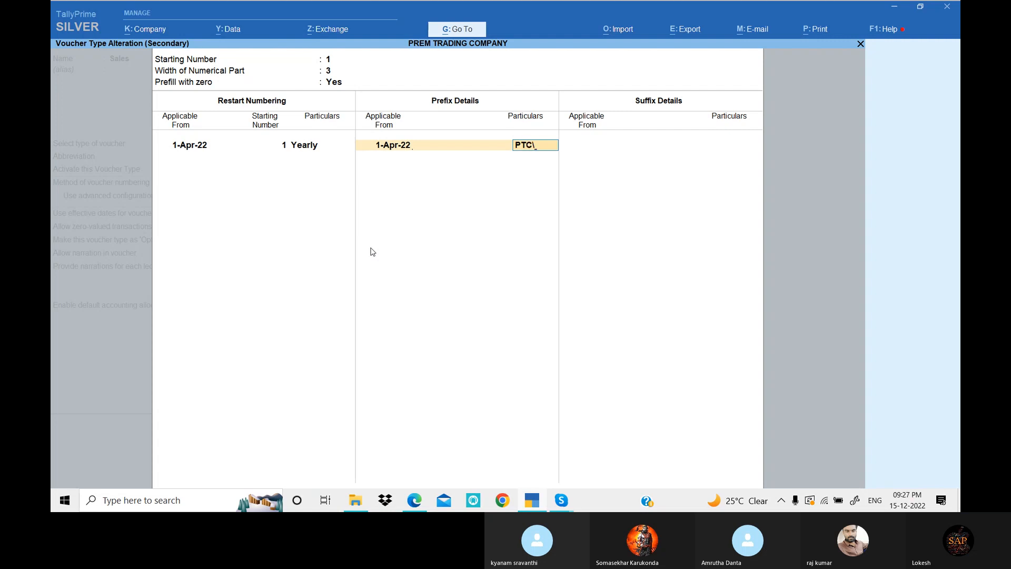
pyautogui.press('Return')
# Step: Add the voucher number suffix \22-23 applicable from 1-Apr-22
pyautogui.write('1')
pyautogui.press('Return')
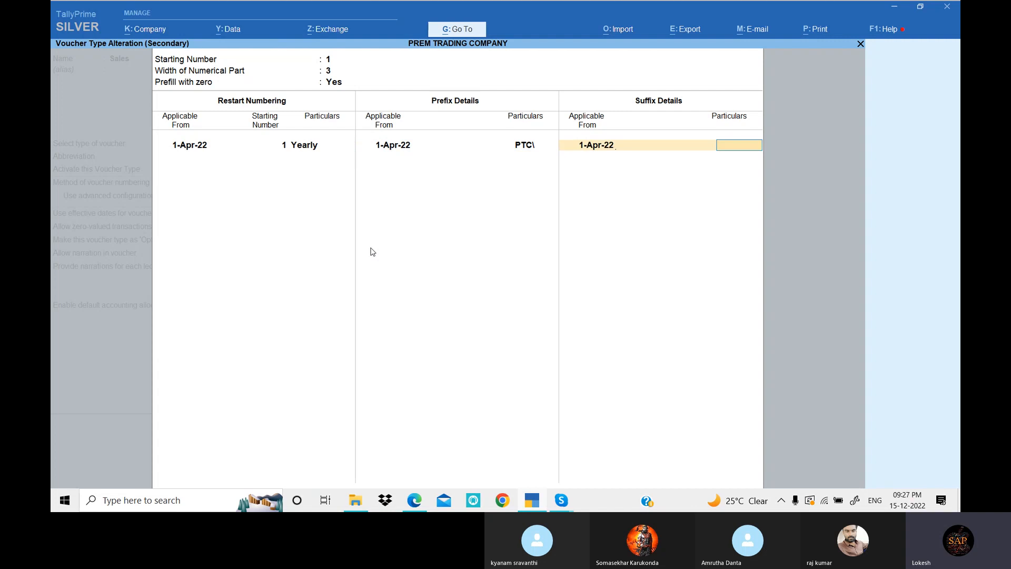
pyautogui.write('\\')
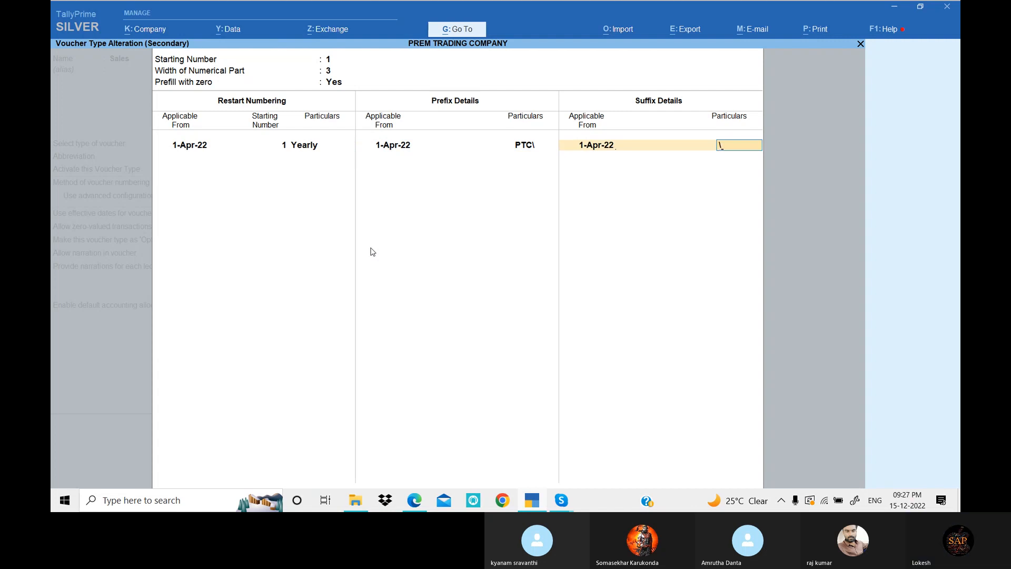
pyautogui.write('22-23')
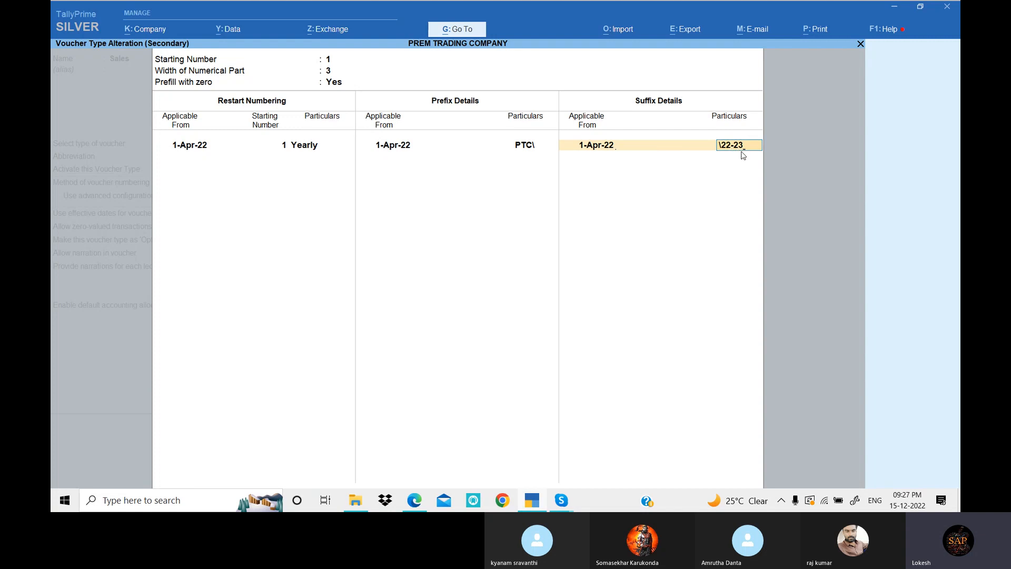
pyautogui.press('Return')
# Step: Accept the remaining Sales voucher type settings as they are, save it, and return to the Gateway of Tally
pyautogui.press('Return')
pyautogui.press('Return')
pyautogui.press('Return')
pyautogui.press('Return')
pyautogui.press('Return')
pyautogui.press('Return')
pyautogui.press('Return')
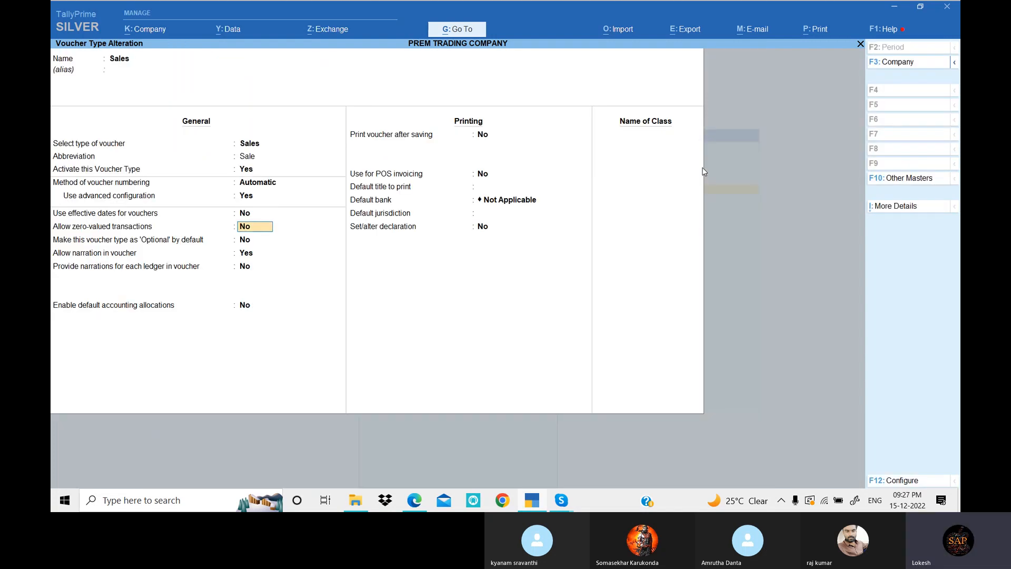
pyautogui.press('Return')
pyautogui.press('Return')
pyautogui.press('Return')
pyautogui.press('Return')
pyautogui.press('Return')
pyautogui.press('Return')
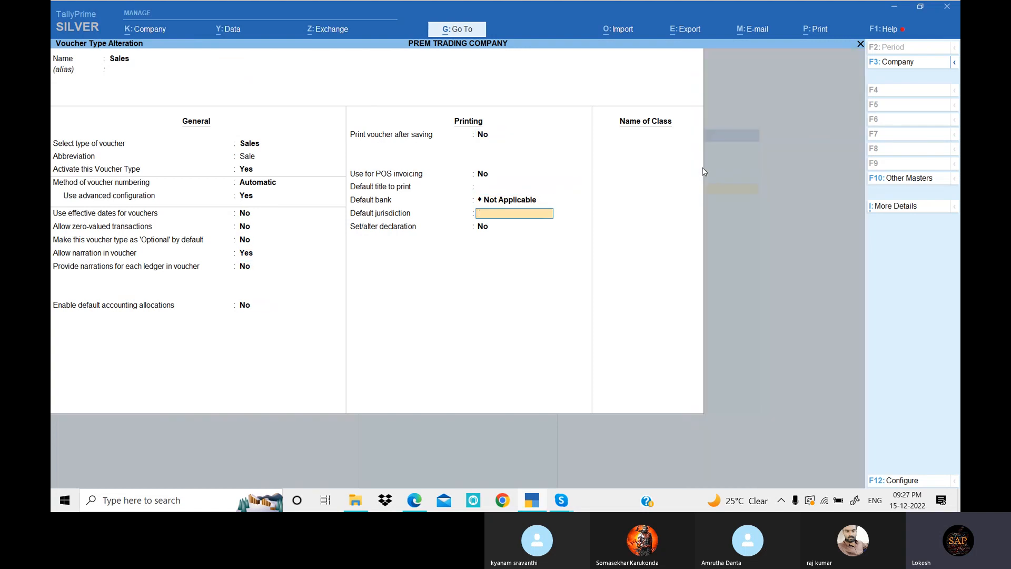
pyautogui.press('Return')
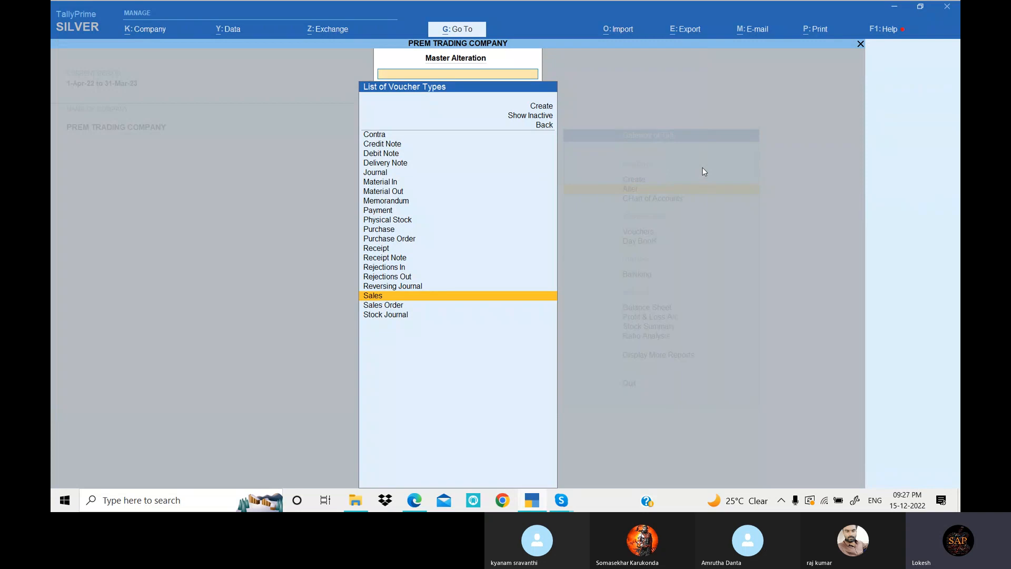
pyautogui.press('Escape')
pyautogui.press('Escape')
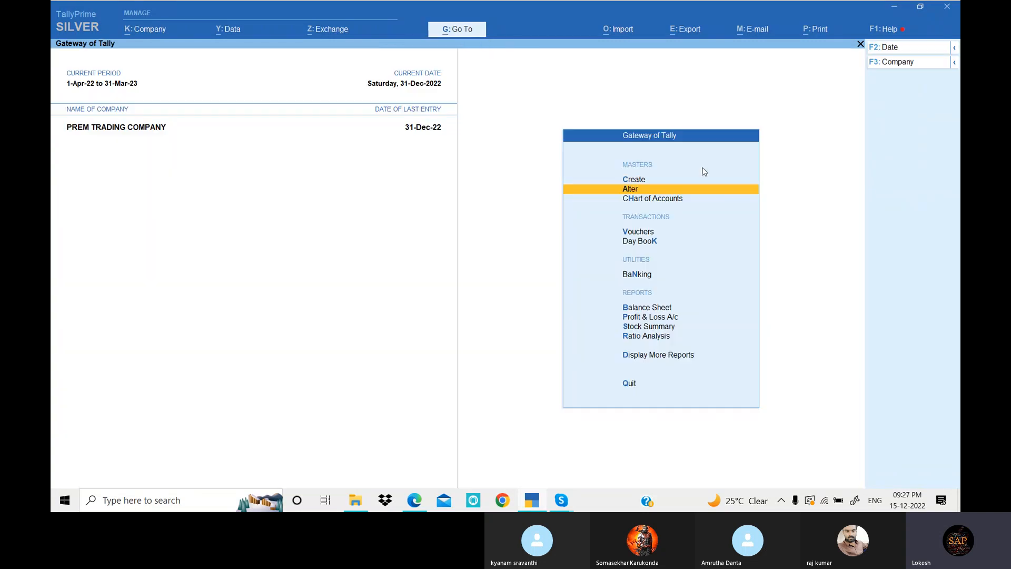
# Step: Open a new Sales voucher to check its number format with prefix and suffix, and leave without saving
pyautogui.press('Down')
pyautogui.press('Down')
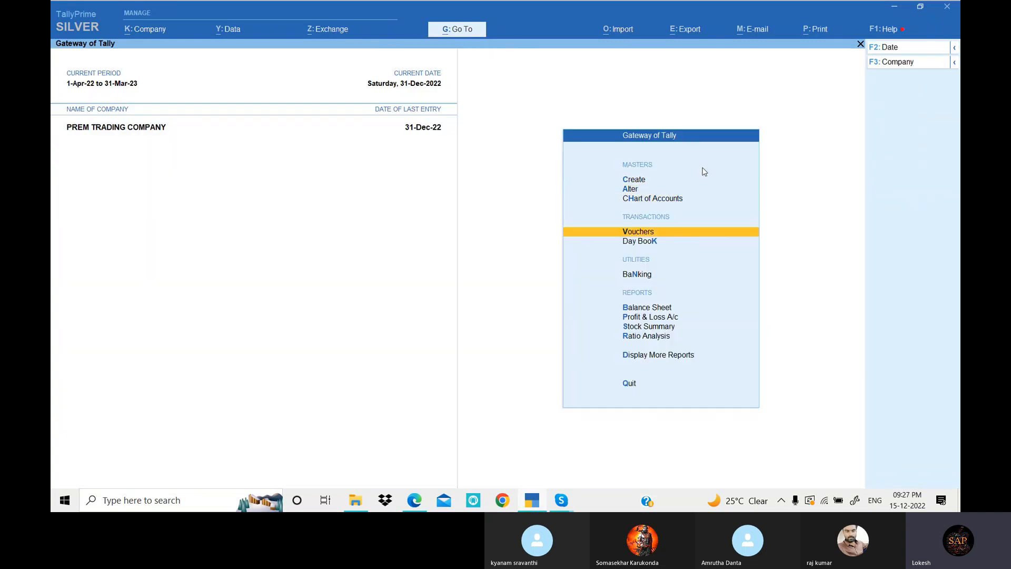
pyautogui.press('Return')
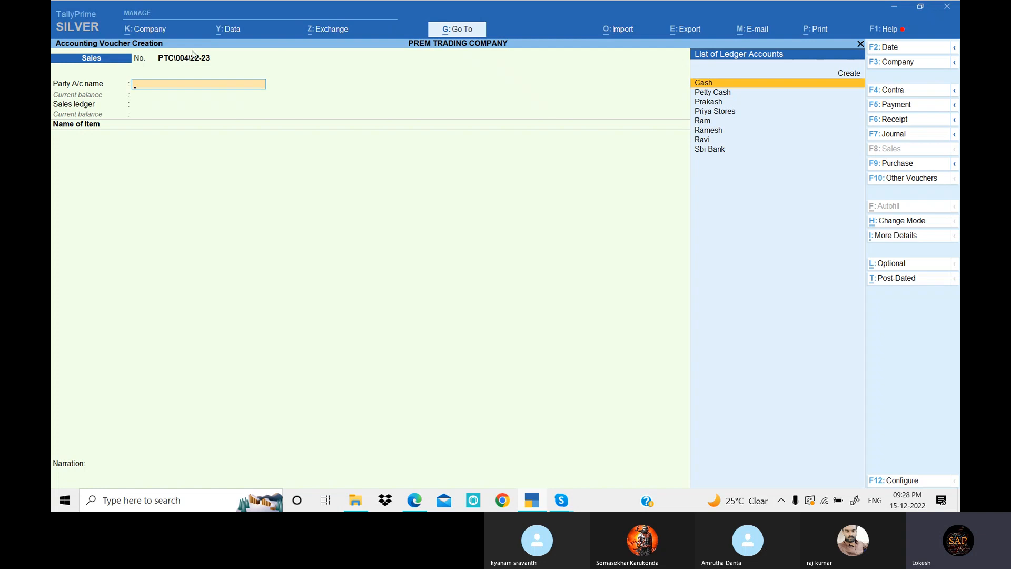
pyautogui.press('Escape')
pyautogui.press('y')
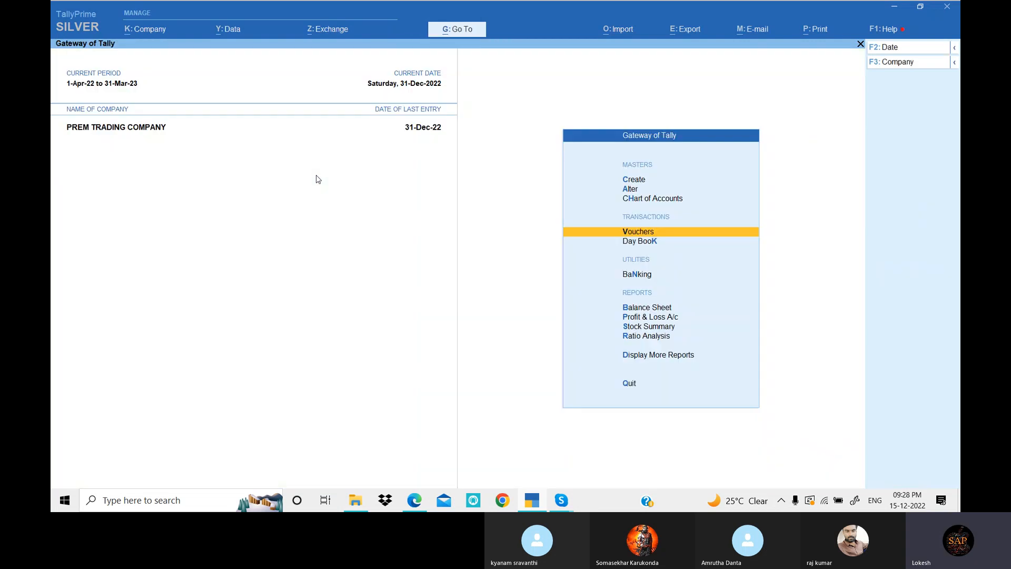
# Step: Open the Day Book and set its period from 1-Apr-22 to 31-Dec-22
pyautogui.press('Down')
pyautogui.press('Return')
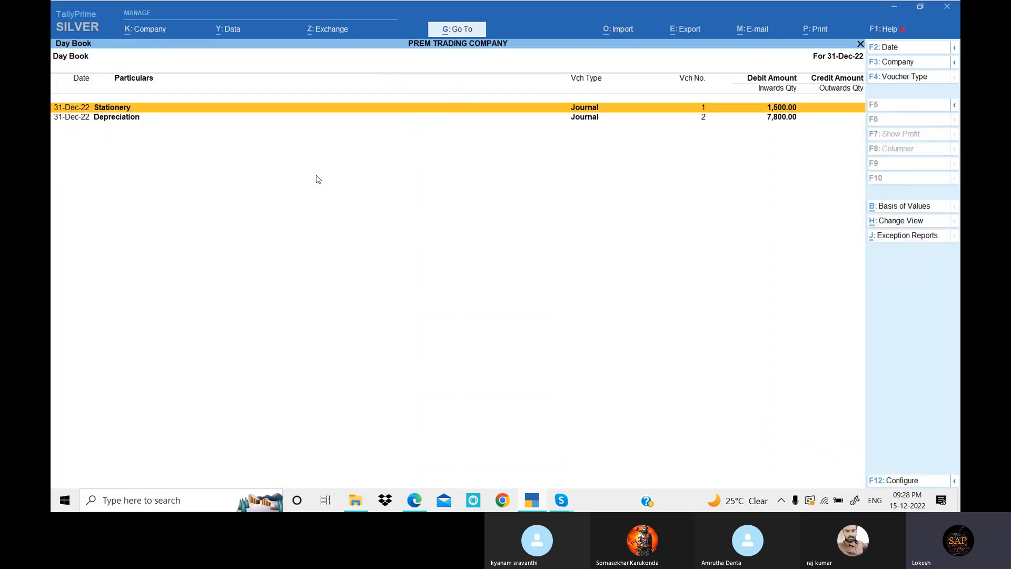
pyautogui.press('F2')
pyautogui.press('BackSpace')
pyautogui.press('Return')
pyautogui.press('BackSpace')
pyautogui.press('Return')
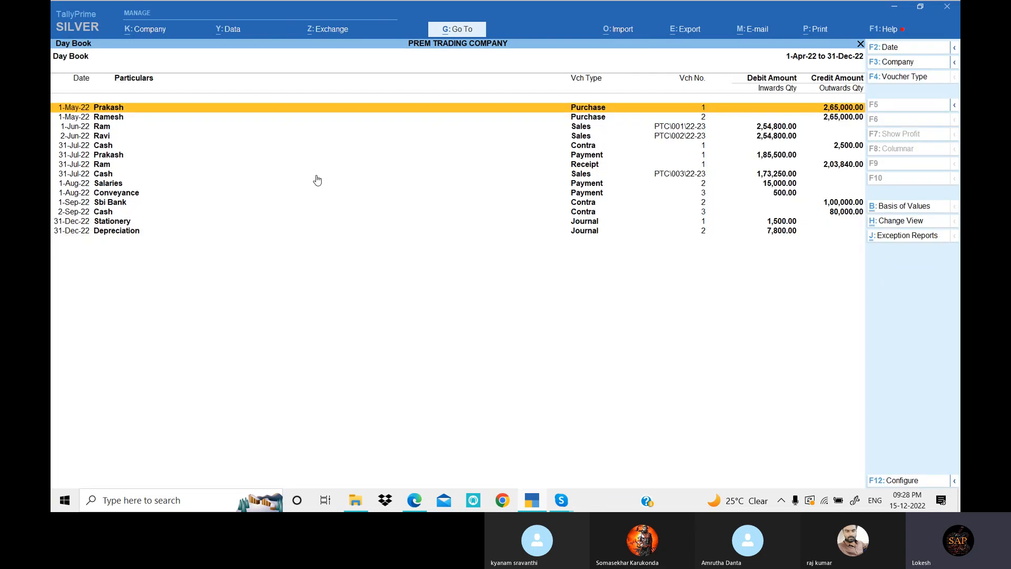
# Step: Examine the voucher numbers of the Sales entries in the Day Book, and return to the Gateway without quitting
pyautogui.press('Down')
pyautogui.press('Down')
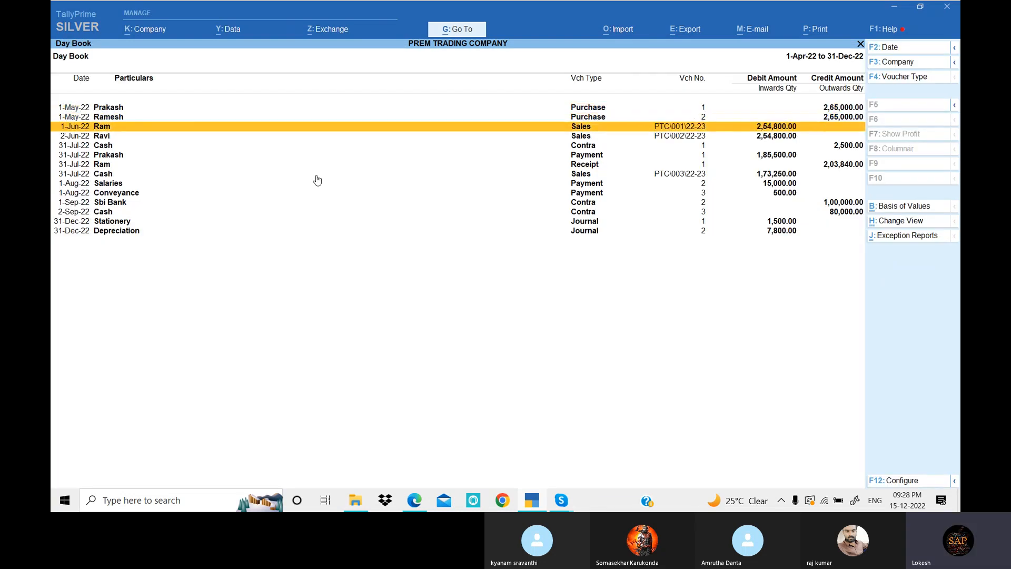
pyautogui.press('Down')
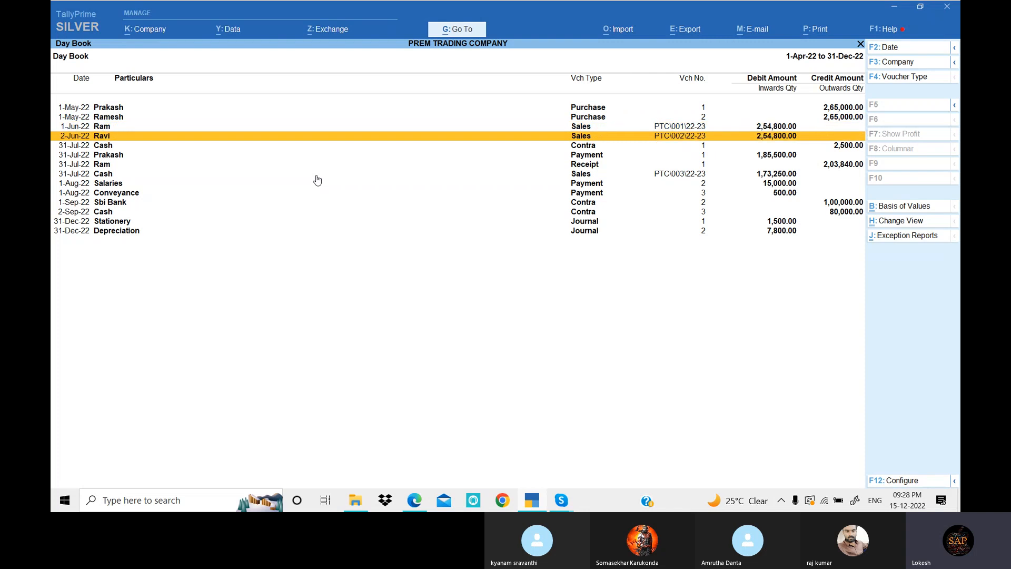
pyautogui.press('Down')
pyautogui.press('Down')
pyautogui.press('Down')
pyautogui.press('Down')
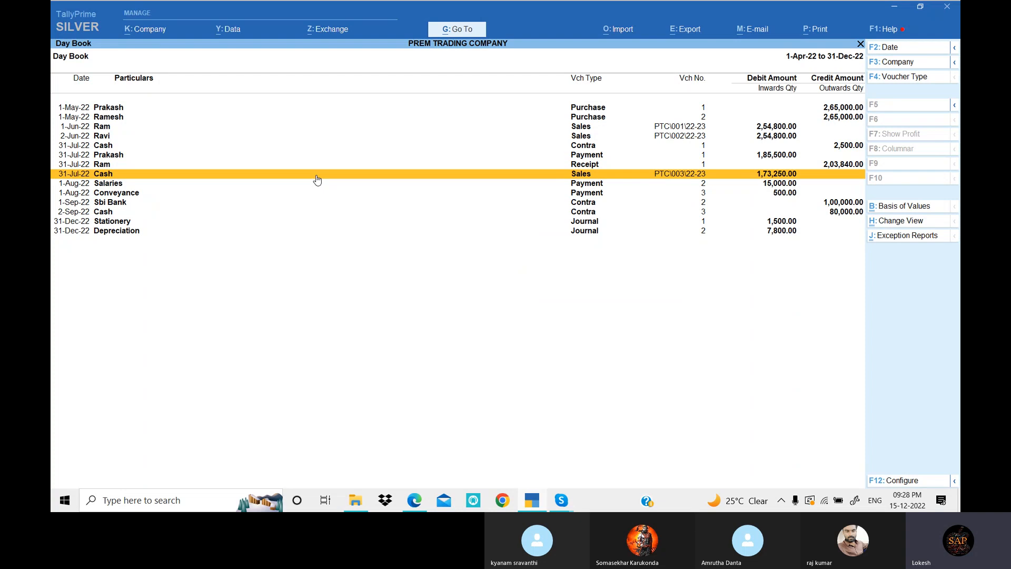
pyautogui.press('Escape')
pyautogui.press('Escape')
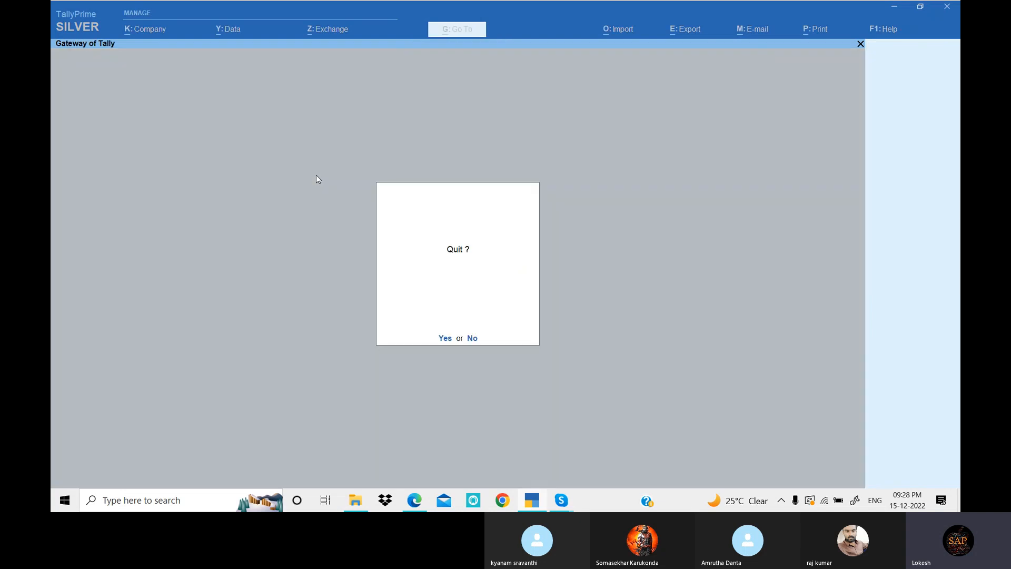
pyautogui.press('n')
# Step: Start a new Sales voucher with Cash as the party account and Sales as the sales ledger
pyautogui.press('Down')
pyautogui.press('Down')
pyautogui.press('Down')
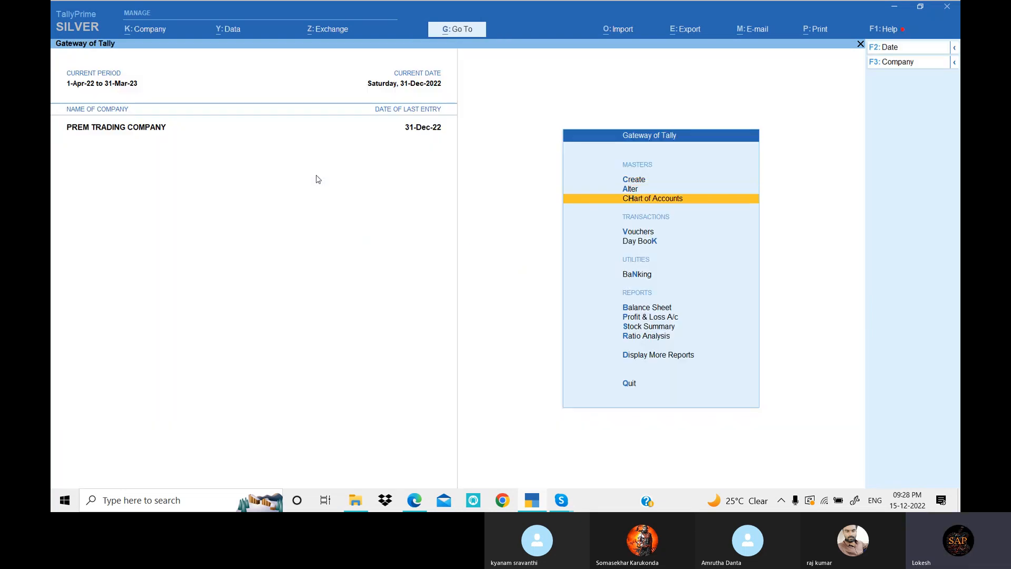
pyautogui.press('Return')
pyautogui.press('Return')
pyautogui.press('Return')
pyautogui.press('Return')
pyautogui.press('Return')
pyautogui.press('Return')
pyautogui.press('Return')
pyautogui.press('Return')
pyautogui.press('Return')
pyautogui.press('Return')
pyautogui.press('Return')
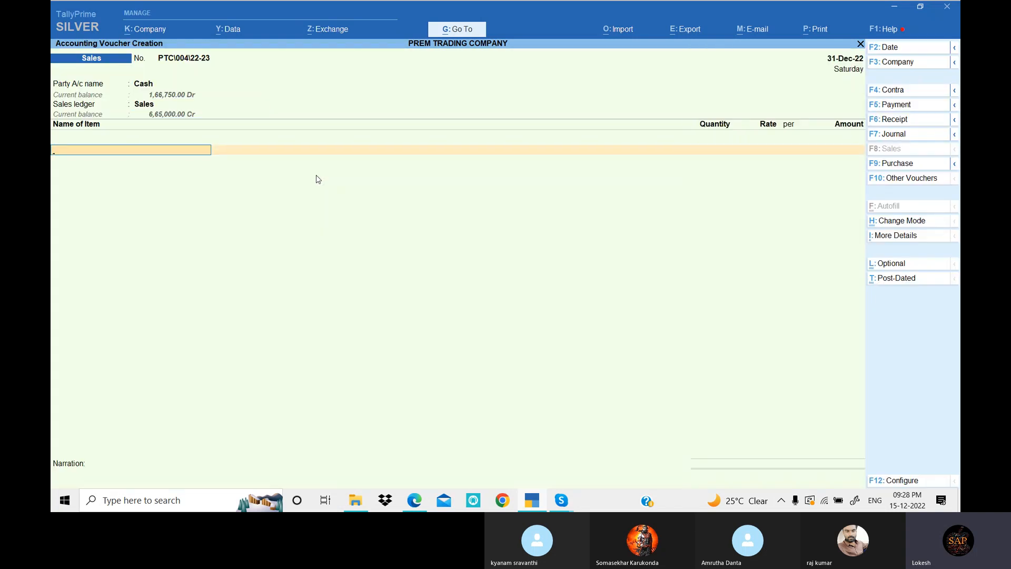
# Step: Add 20 Ceiling fans to the Sales voucher, save it, and return to the Gateway of Tally
pyautogui.write('20')
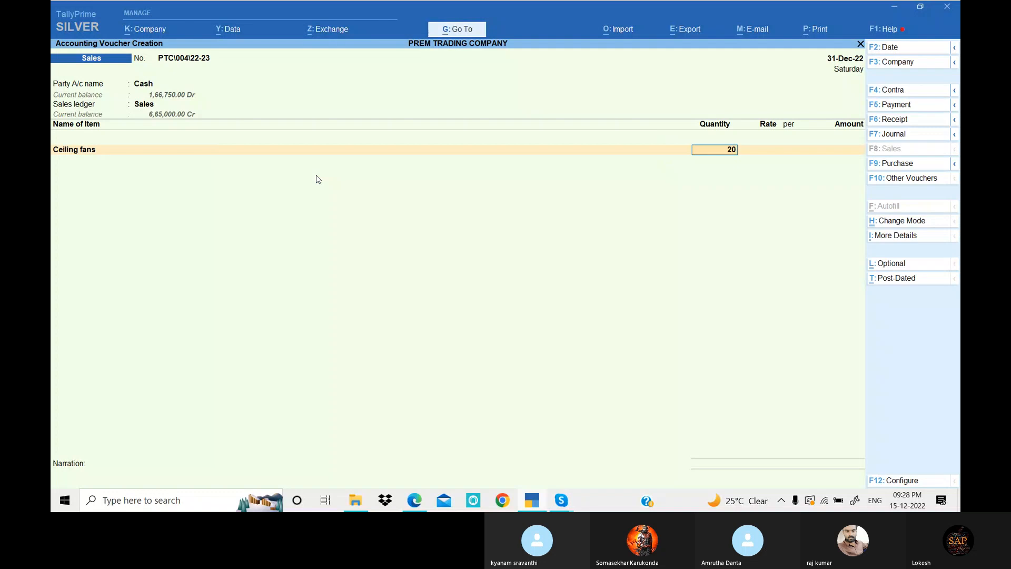
pyautogui.press('Return')
pyautogui.press('Return')
pyautogui.press('Return')
pyautogui.press('Return')
pyautogui.press('Return')
pyautogui.press('Return')
pyautogui.press('Return')
pyautogui.press('Return')
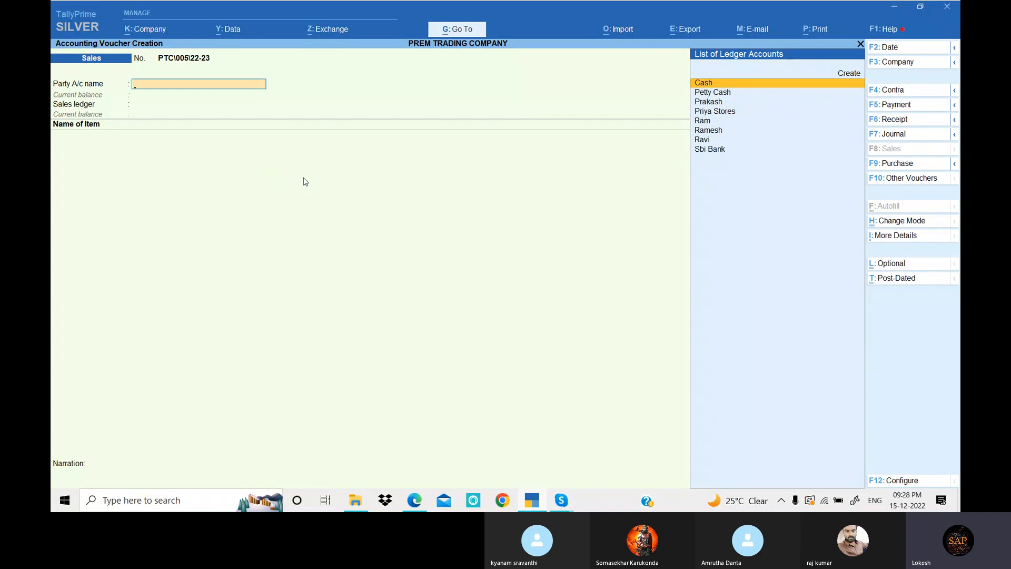
pyautogui.press('Escape')
pyautogui.press('y')
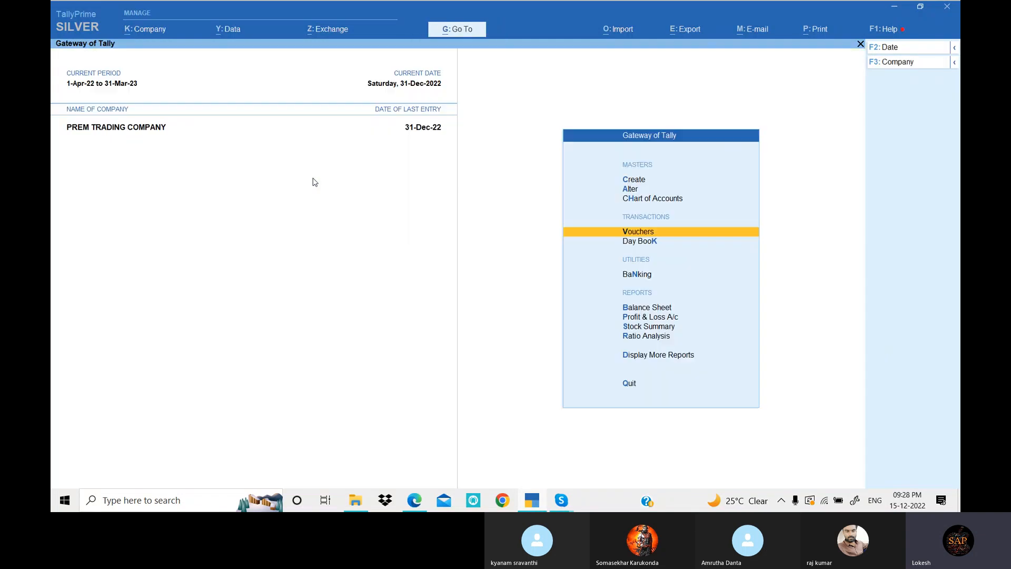
# Step: Open the Sales voucher type for alteration
pyautogui.press('Up')
pyautogui.press('Up')
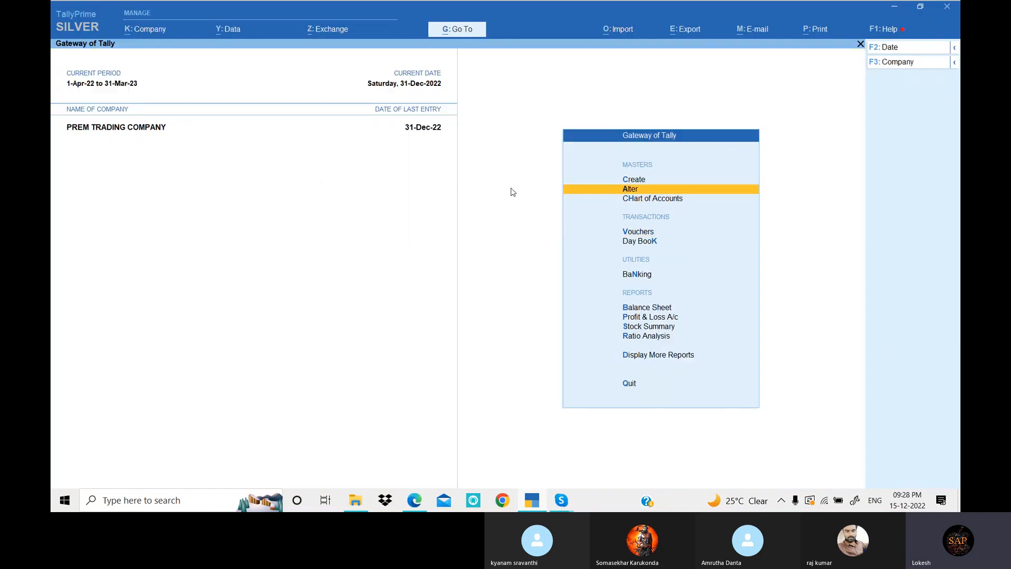
pyautogui.press('Return')
pyautogui.press('Down')
pyautogui.press('Down')
pyautogui.press('Down')
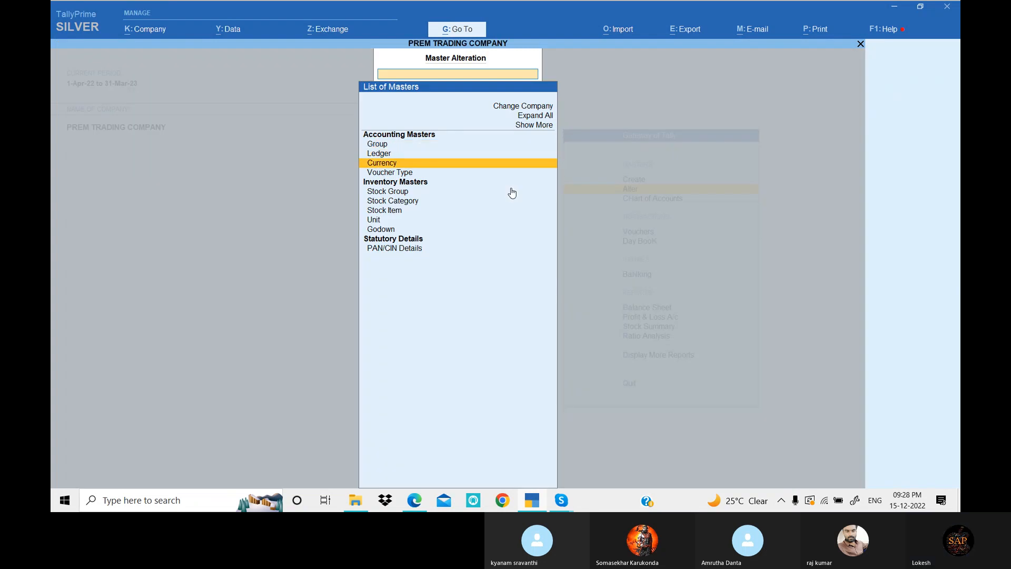
pyautogui.press('Return')
pyautogui.write('SA')
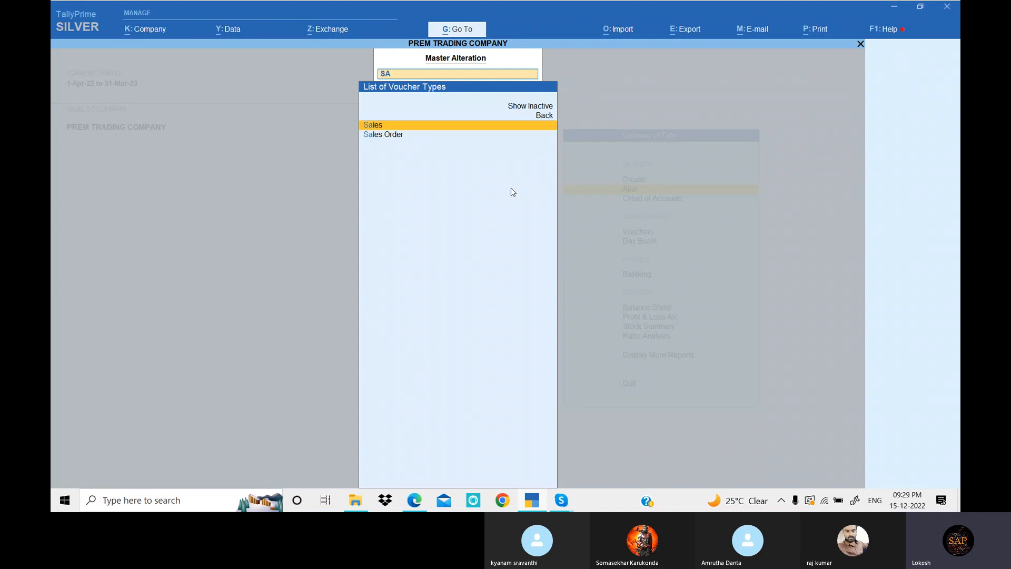
pyautogui.press('Return')
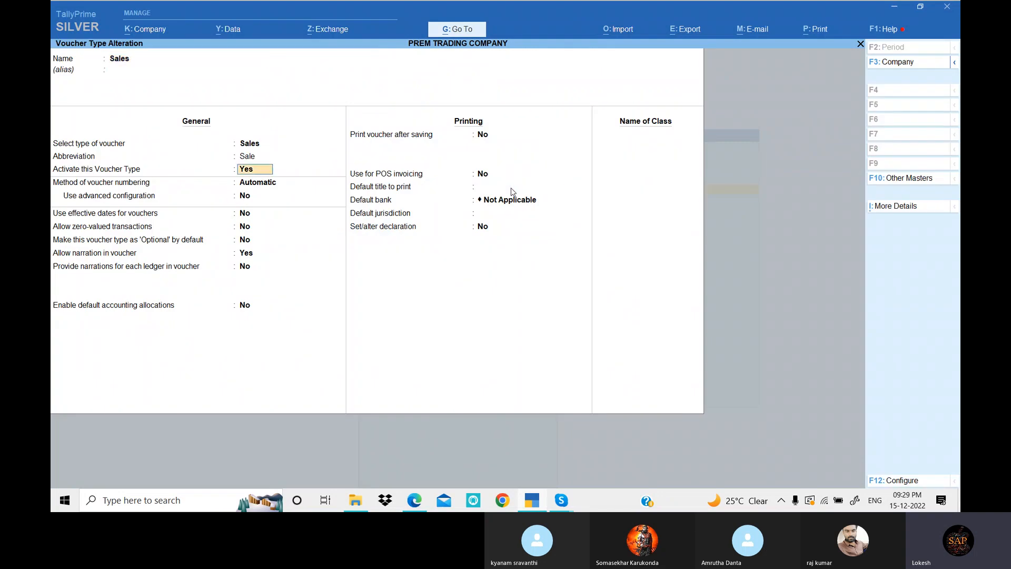
# Step: Enable advanced numbering configuration for Sales, with the width of the numerical part at 0 and prefill with zero set to No
pyautogui.press('Return')
pyautogui.write('y')
pyautogui.press('Return')
pyautogui.press('Return')
pyautogui.write('0')
pyautogui.press('Return')
pyautogui.write('n')
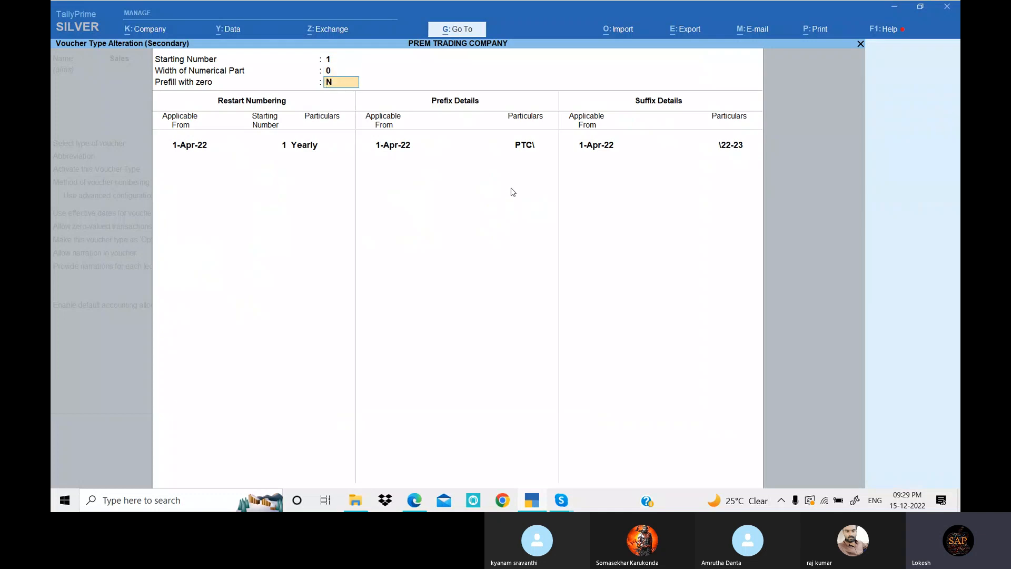
pyautogui.press('Return')
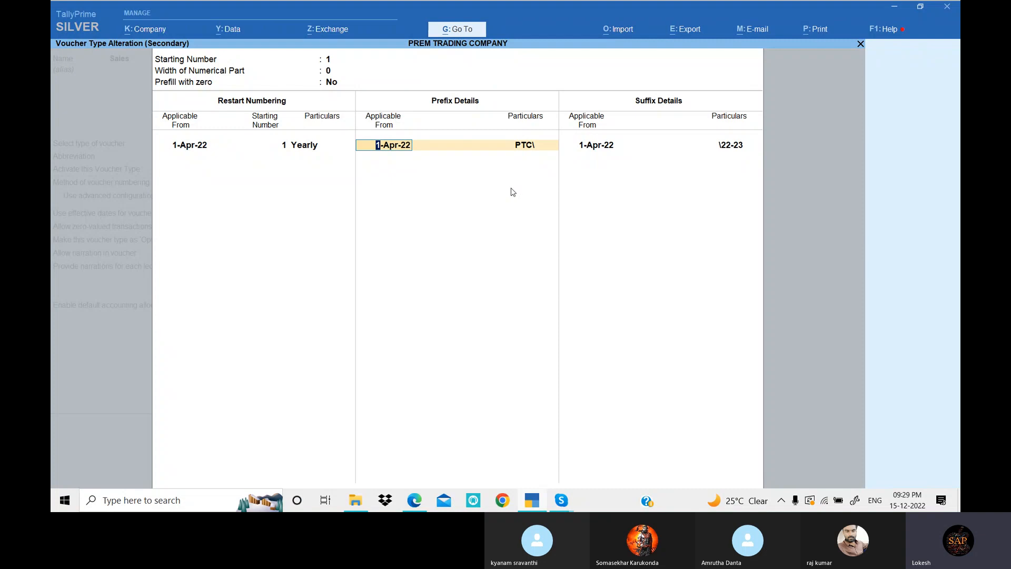
# Step: Remove the PTC\ prefix entry and the \22-23 suffix entry from the Sales voucher numbering
pyautogui.press('BackSpace')
pyautogui.press('Return')
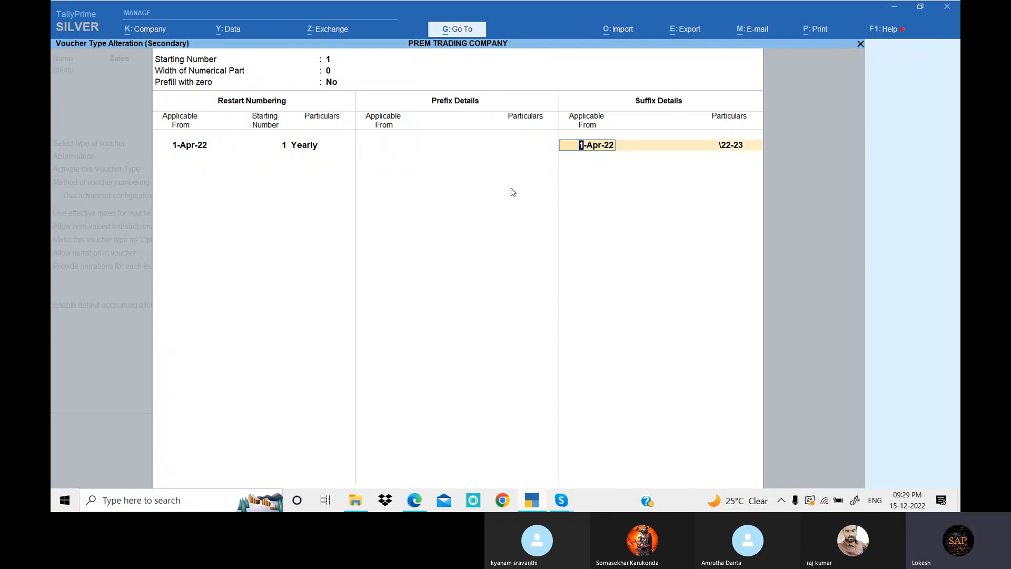
pyautogui.press('Return')
pyautogui.press('Return')
# Step: Keep the remaining Sales voucher type settings unchanged, save the voucher type, and leave the master alteration lists
pyautogui.press('Return')
pyautogui.press('Return')
pyautogui.press('Return')
pyautogui.press('Return')
pyautogui.press('Return')
pyautogui.press('Return')
pyautogui.press('Return')
pyautogui.press('Return')
pyautogui.press('Return')
pyautogui.press('Return')
pyautogui.press('Return')
pyautogui.press('Return')
pyautogui.press('Return')
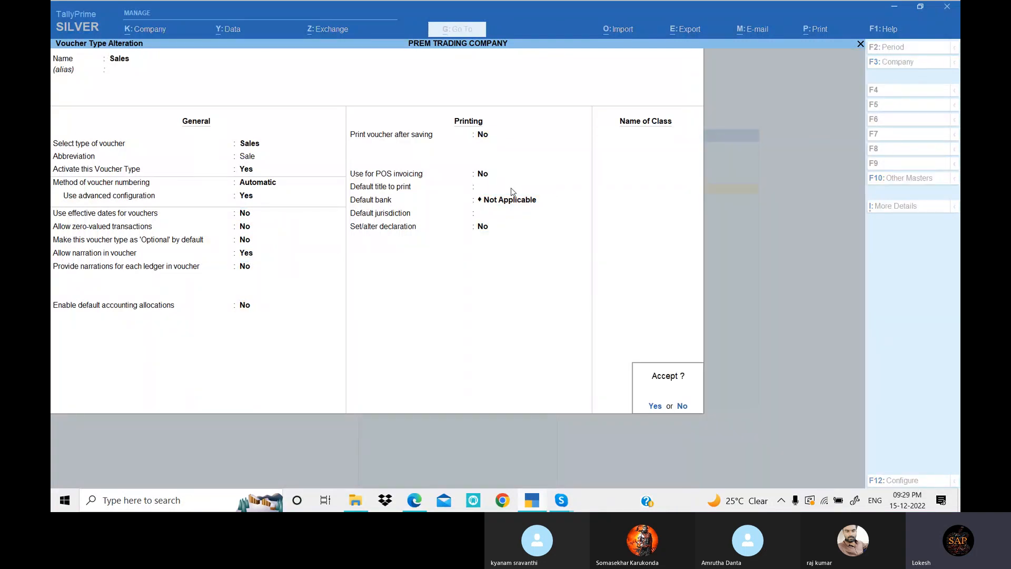
pyautogui.press('Return')
pyautogui.press('Escape')
pyautogui.press('Escape')
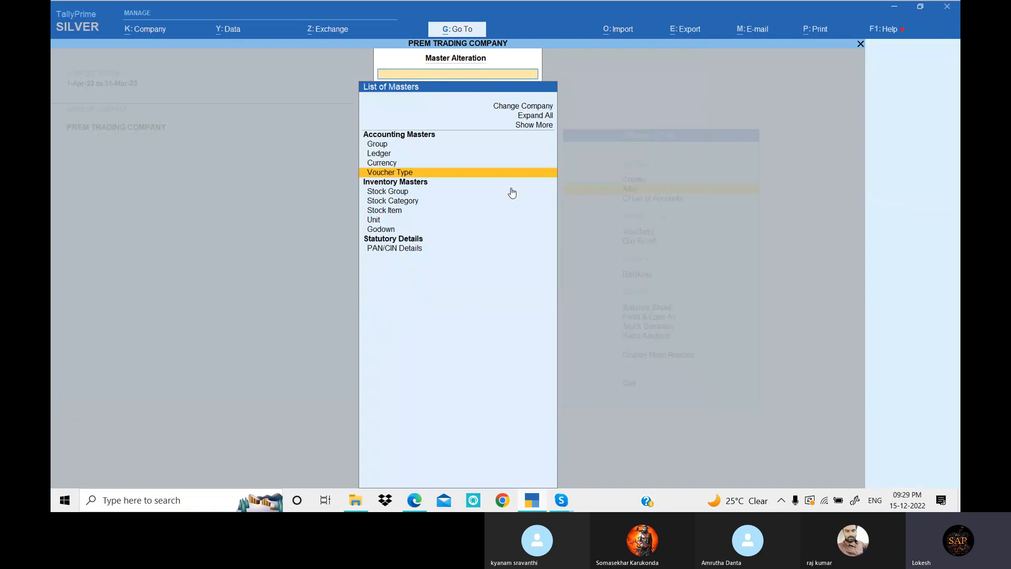
# Step: Open a new Sales voucher to check its number without prefix and suffix, and leave without saving
pyautogui.press('Down')
pyautogui.press('Down')
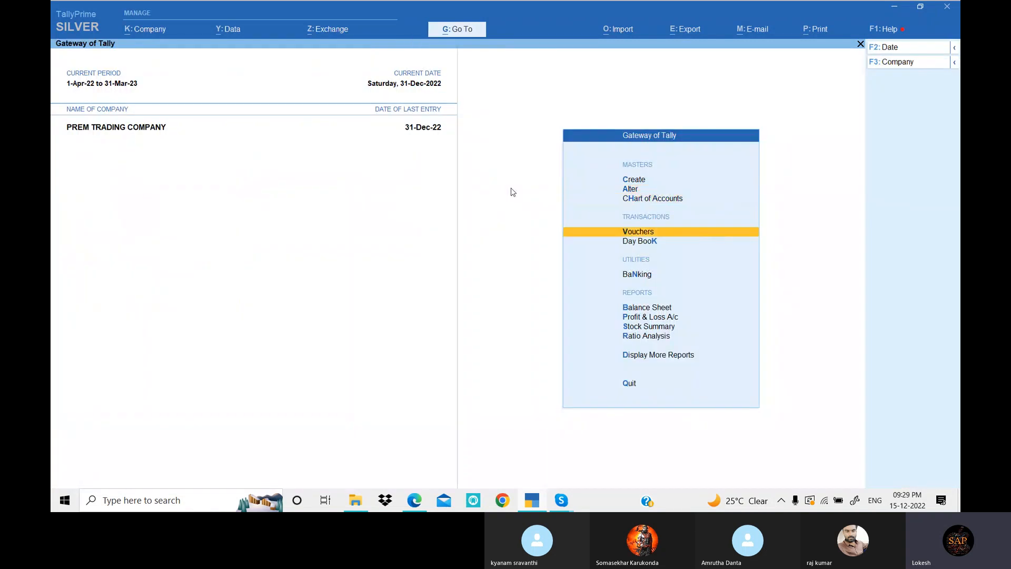
pyautogui.press('Return')
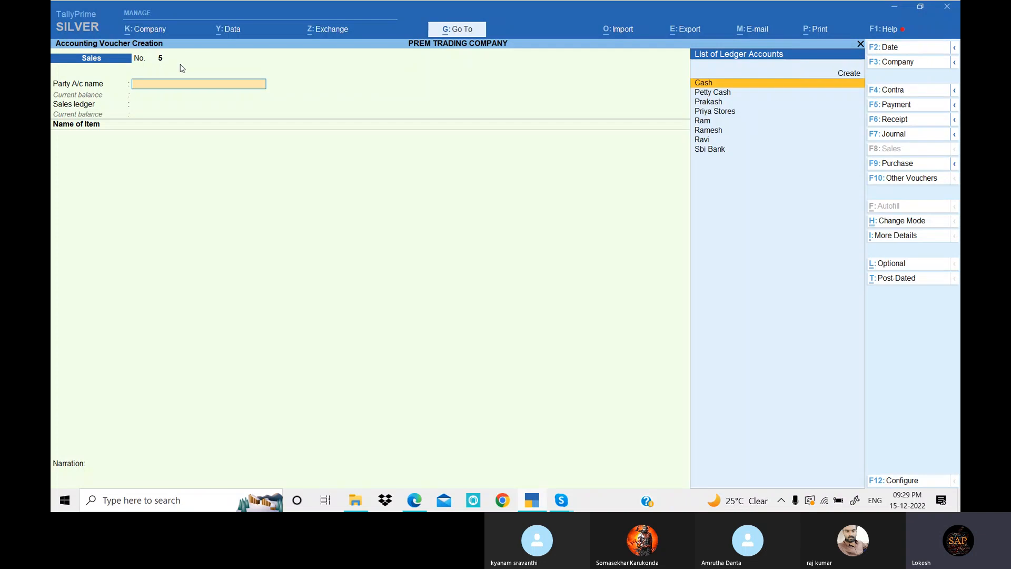
pyautogui.press('Escape')
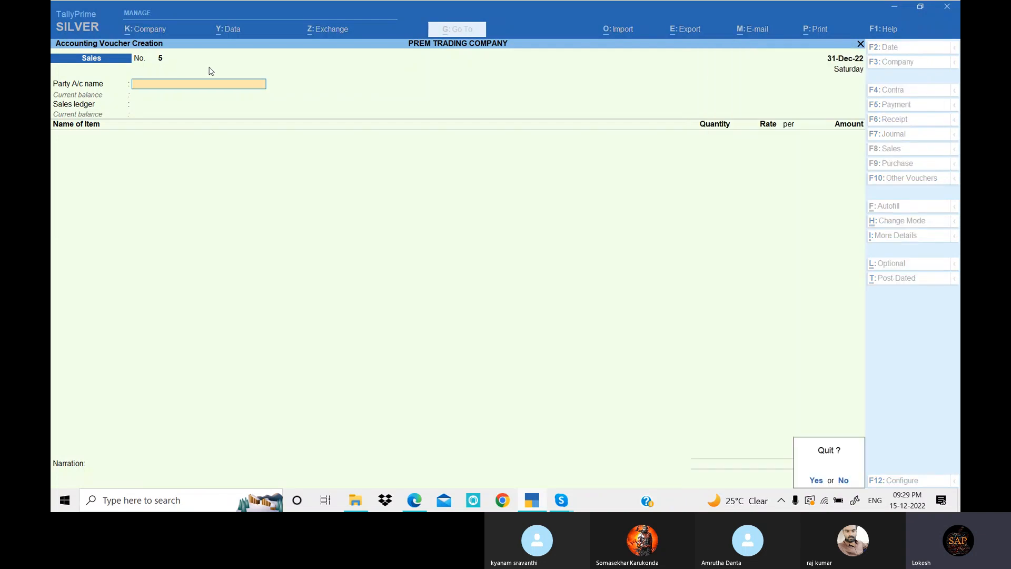
pyautogui.press('Return')
# Step: Open the Day Book and set its period from 1-Apr-22 to 31-Dec-22
pyautogui.press('Down')
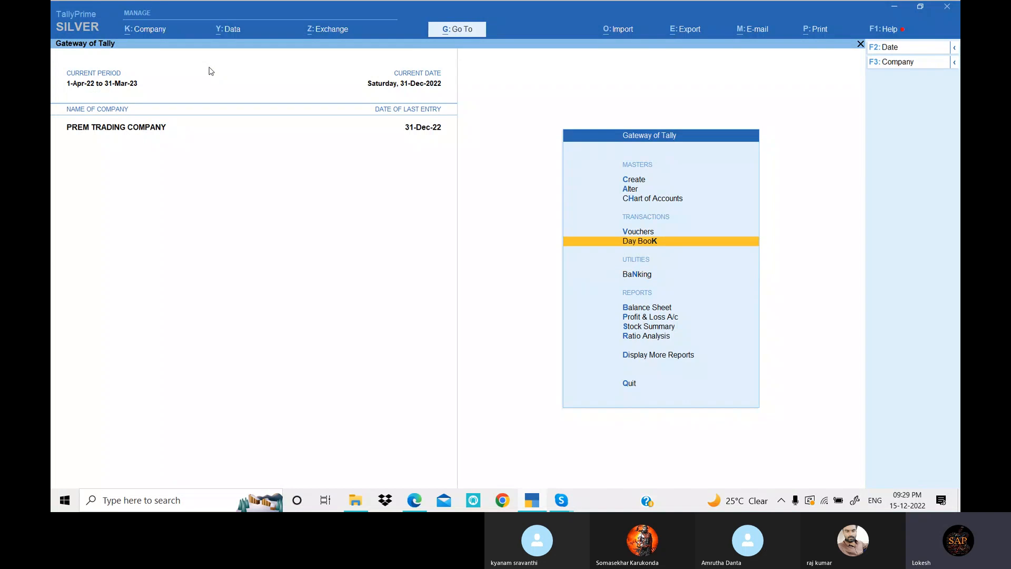
pyautogui.press('Return')
pyautogui.press('alt')
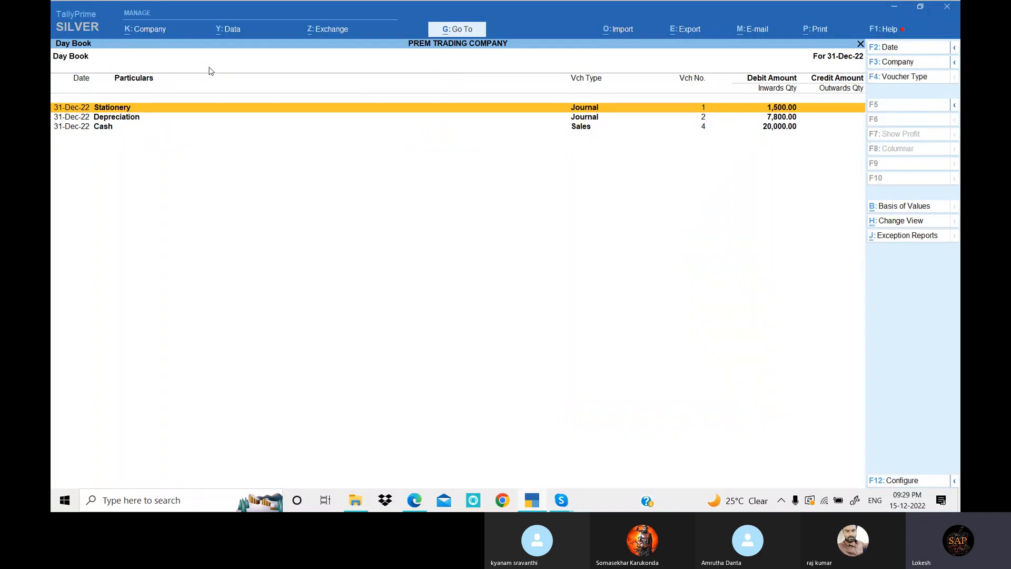
pyautogui.hotkey('alt', 'F2')
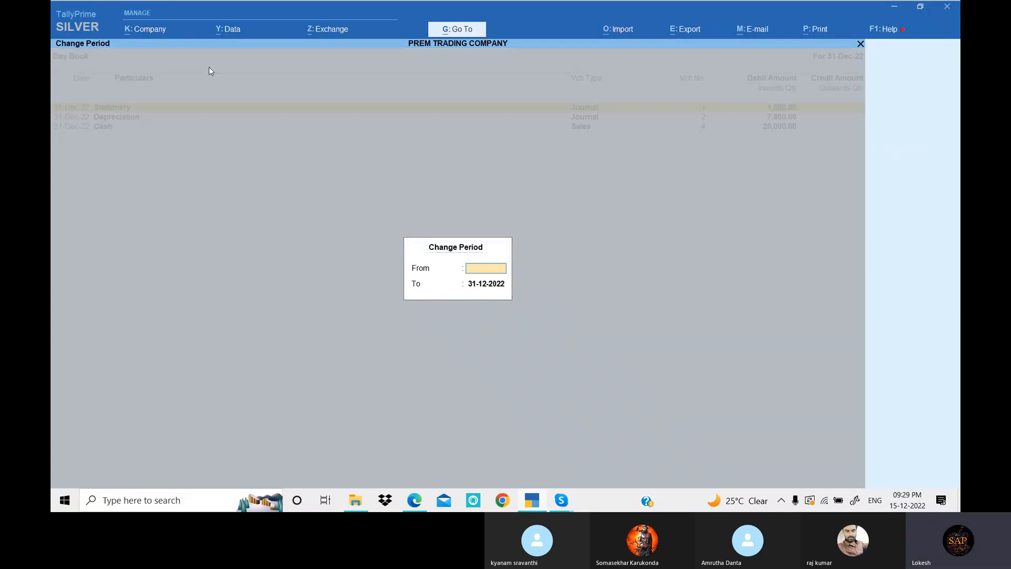
pyautogui.press('Return')
# Step: Examine the voucher numbers of the Sales entries through the last Day Book row, and return to the Gateway of Tally
pyautogui.press('Down')
pyautogui.press('Down')
pyautogui.press('Down')
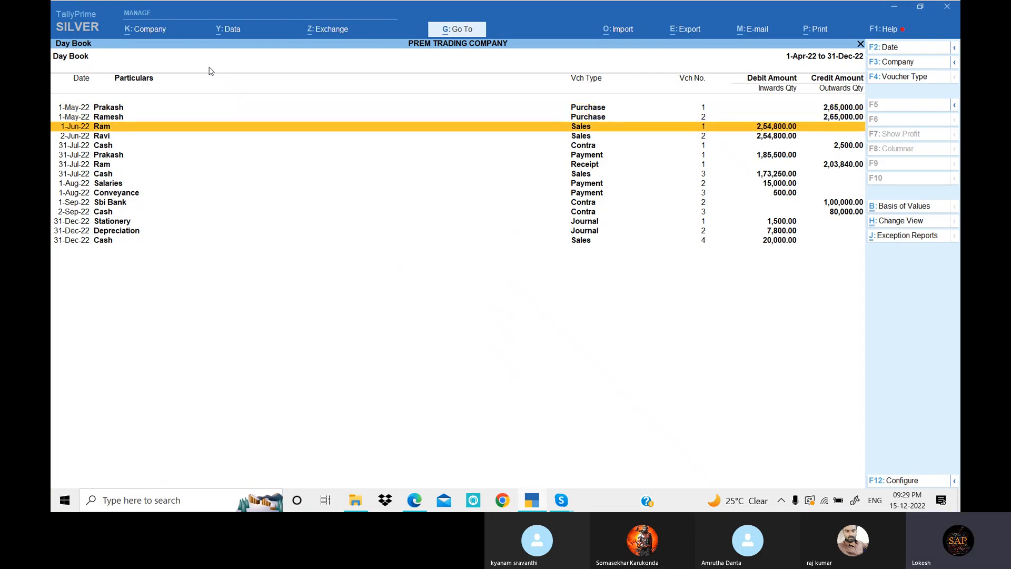
pyautogui.press('Up')
pyautogui.press('Down')
pyautogui.press('Down')
pyautogui.press('Down')
pyautogui.press('Down')
pyautogui.press('Down')
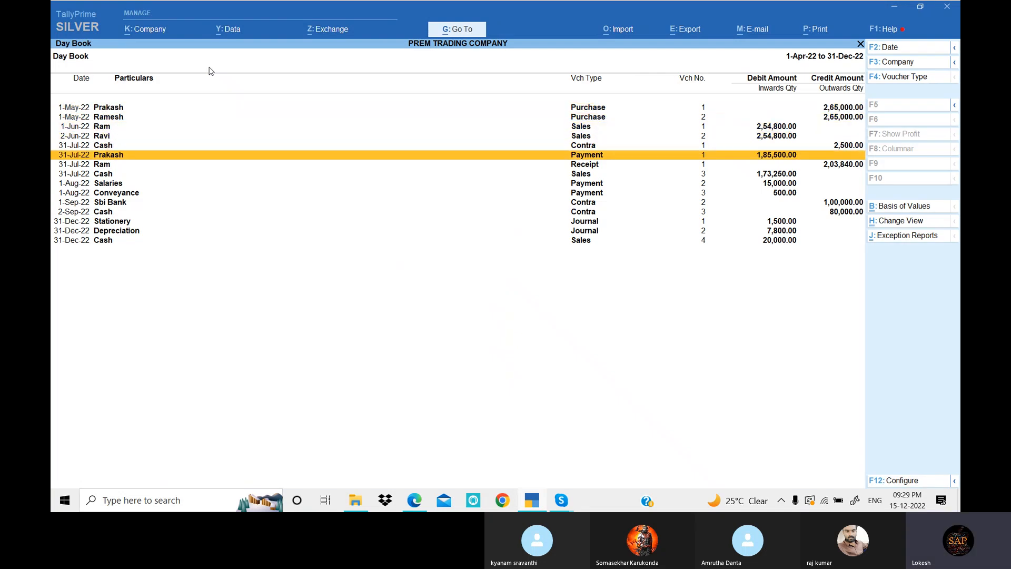
pyautogui.press('Down')
pyautogui.press('Down')
pyautogui.press('Down')
pyautogui.press('Down')
pyautogui.press('Down')
pyautogui.press('Down')
pyautogui.press('Down')
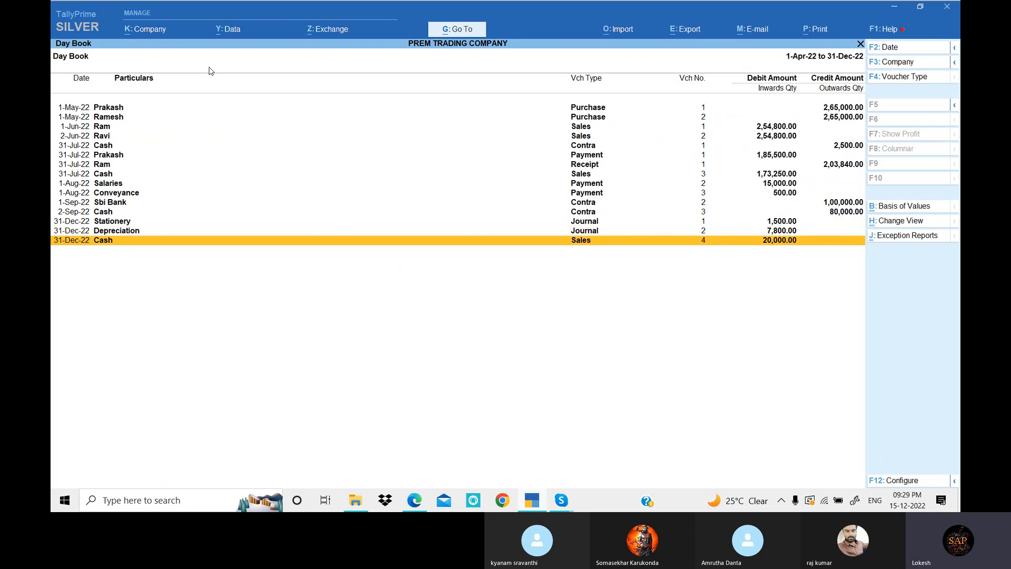
pyautogui.press('Escape')
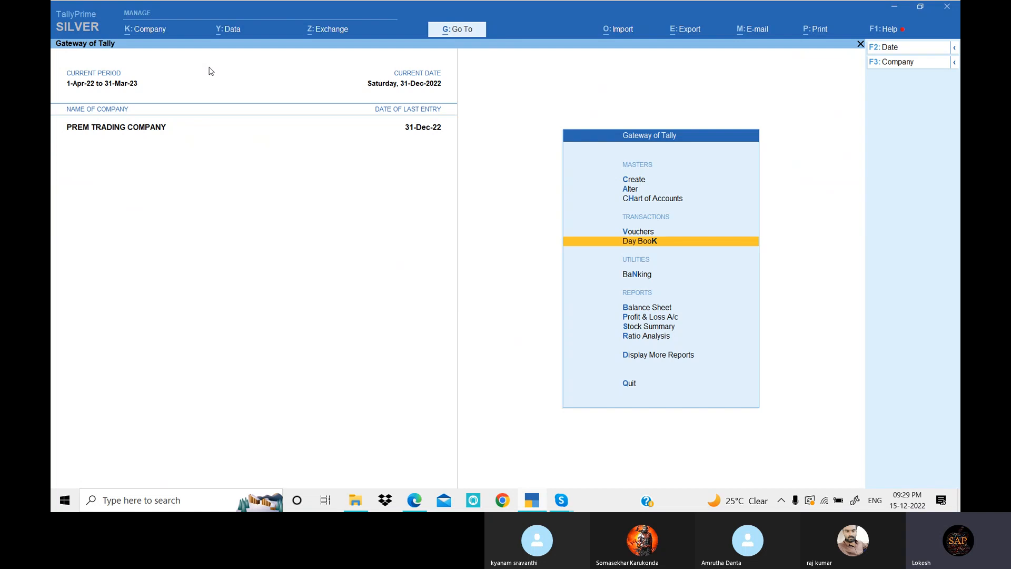
# Step: Reopen the Day Book to check the Sales voucher number for 31-Dec-22, and return to the Gateway of Tally
pyautogui.press('Return')
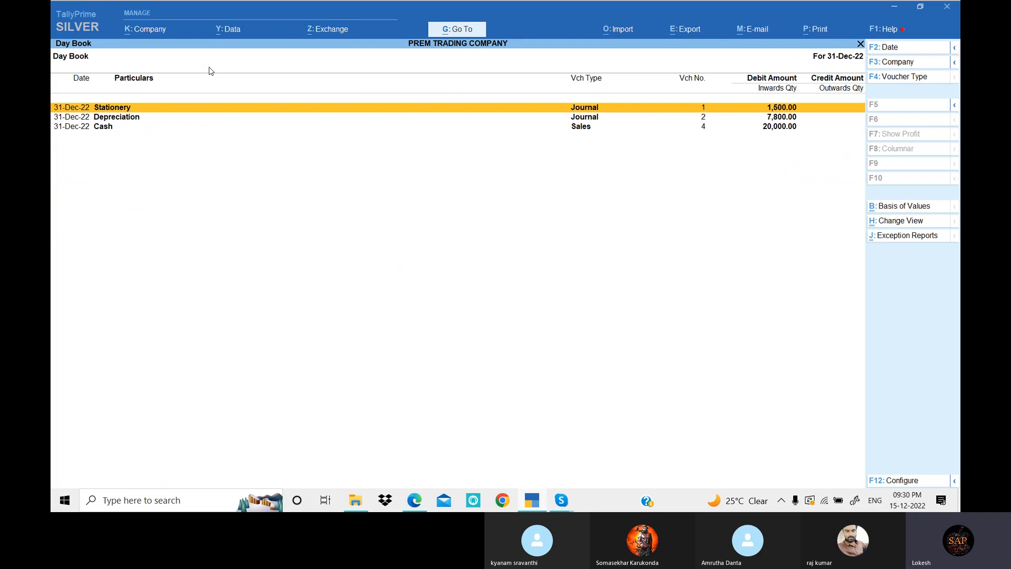
pyautogui.press('Down')
pyautogui.press('Down')
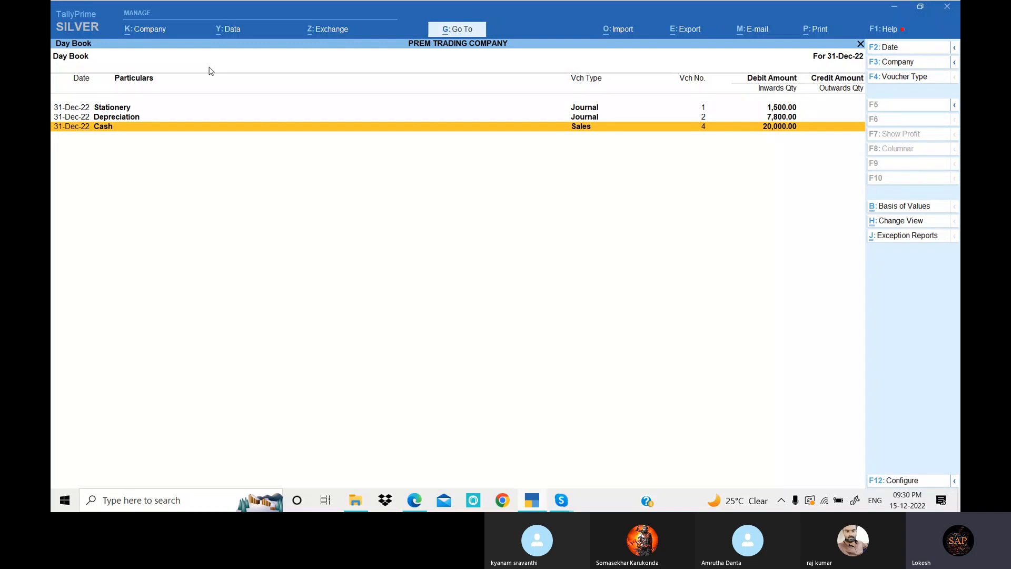
pyautogui.press('Escape')
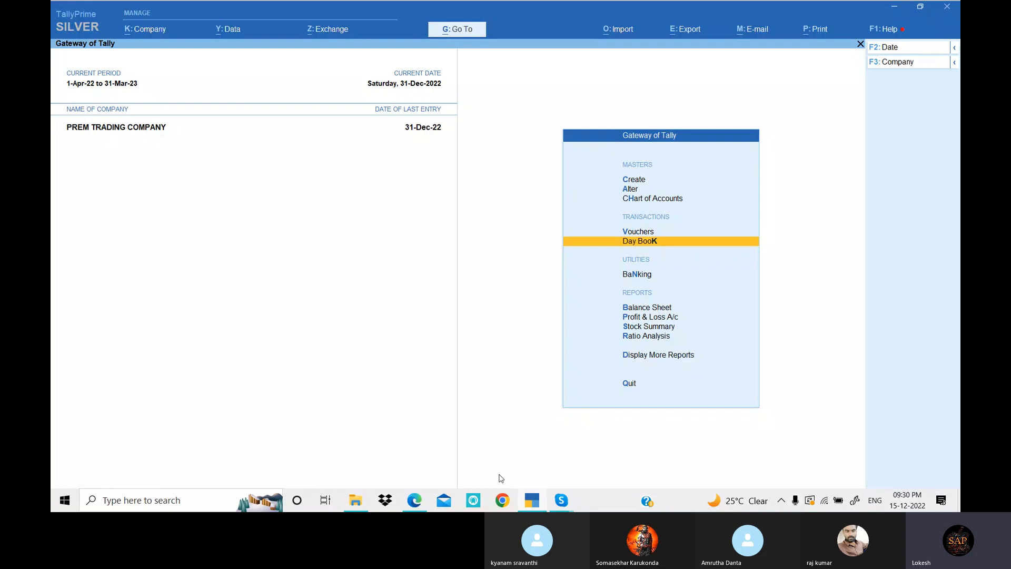
# Step: Switch to Skype and end the group call
pyautogui.moveTo(565, 504)
pyautogui.click(552, 464)
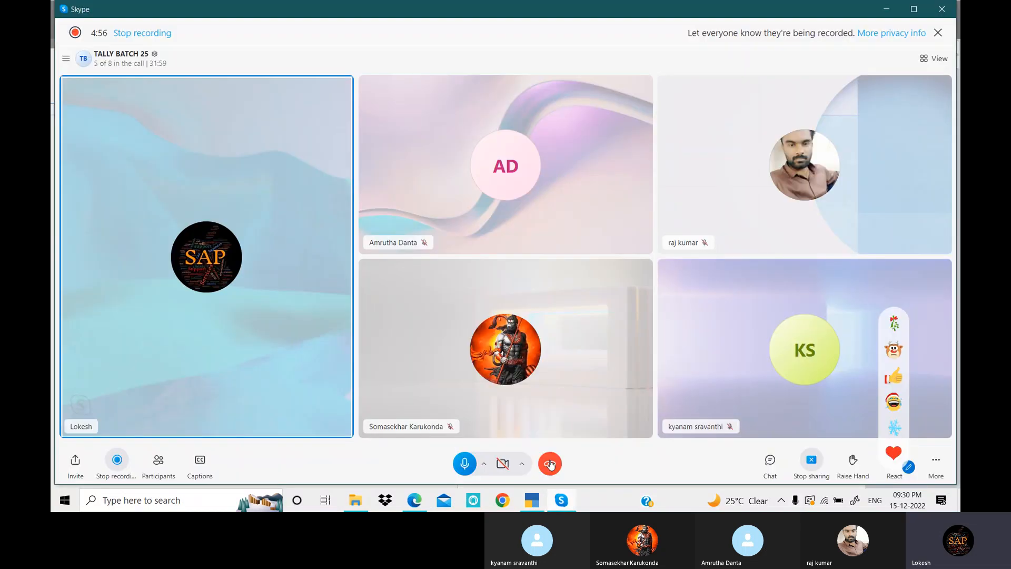